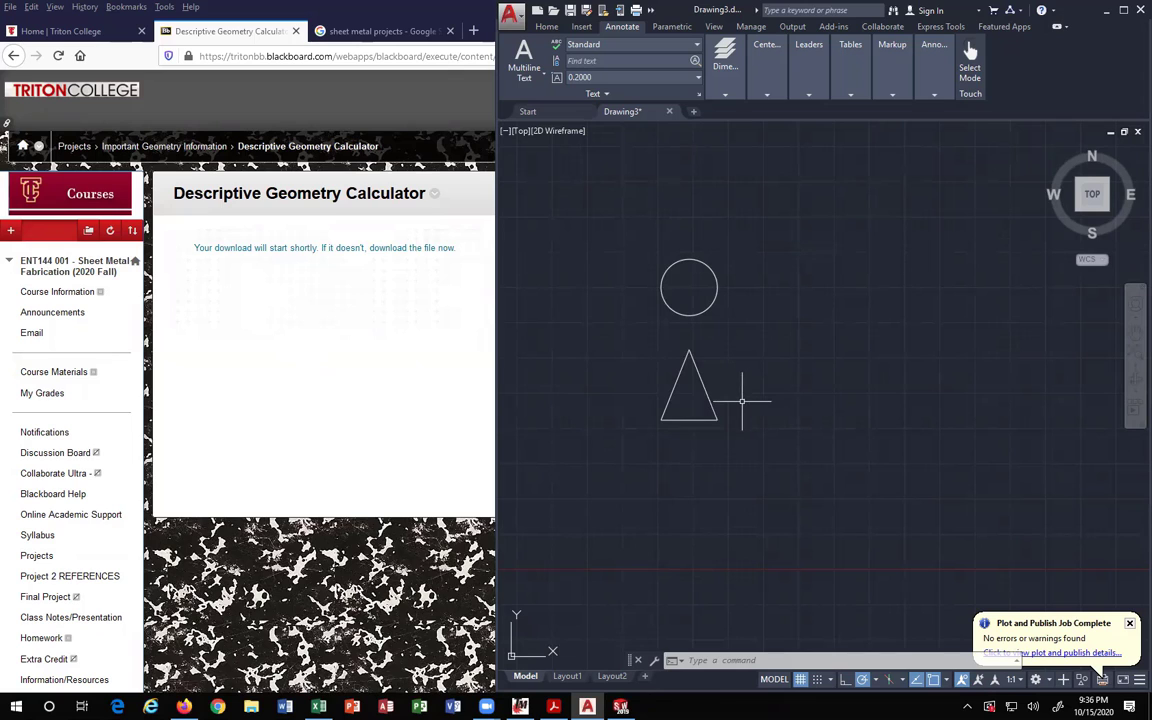
Switch to the Project1(1).pdf sheet in Acrobat and examine the size given for shape 4, the cone open on one end.
key("alt+Tab")
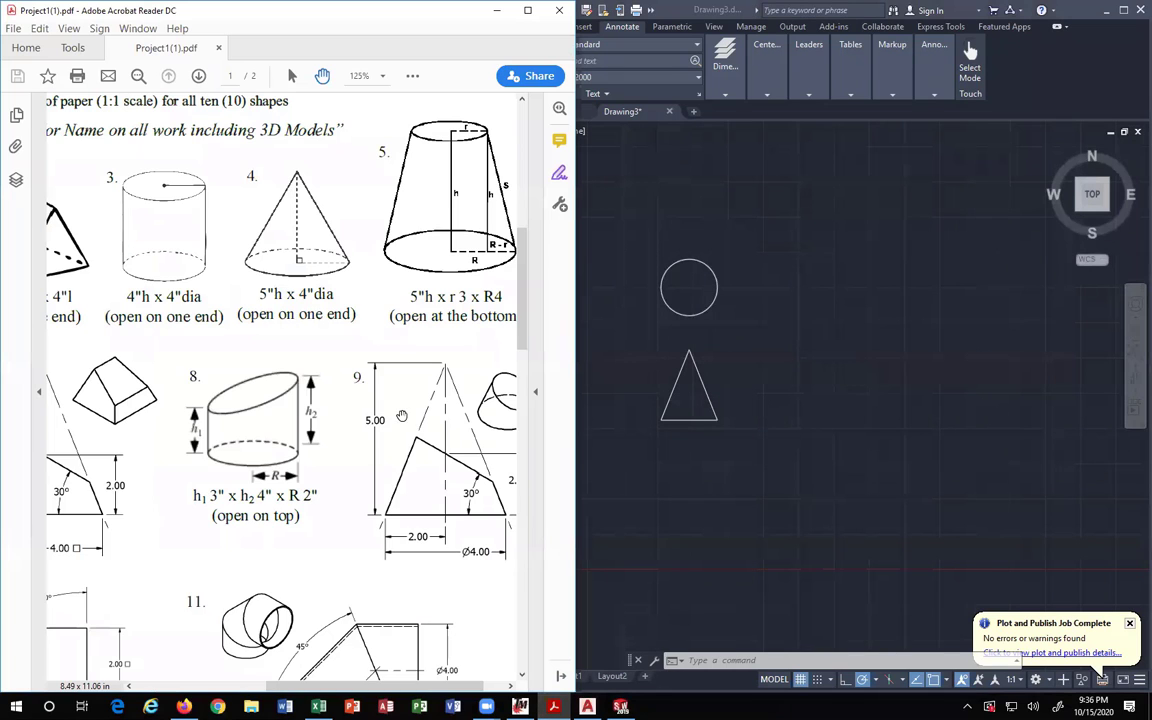
scroll(262, 294, "up", 3)
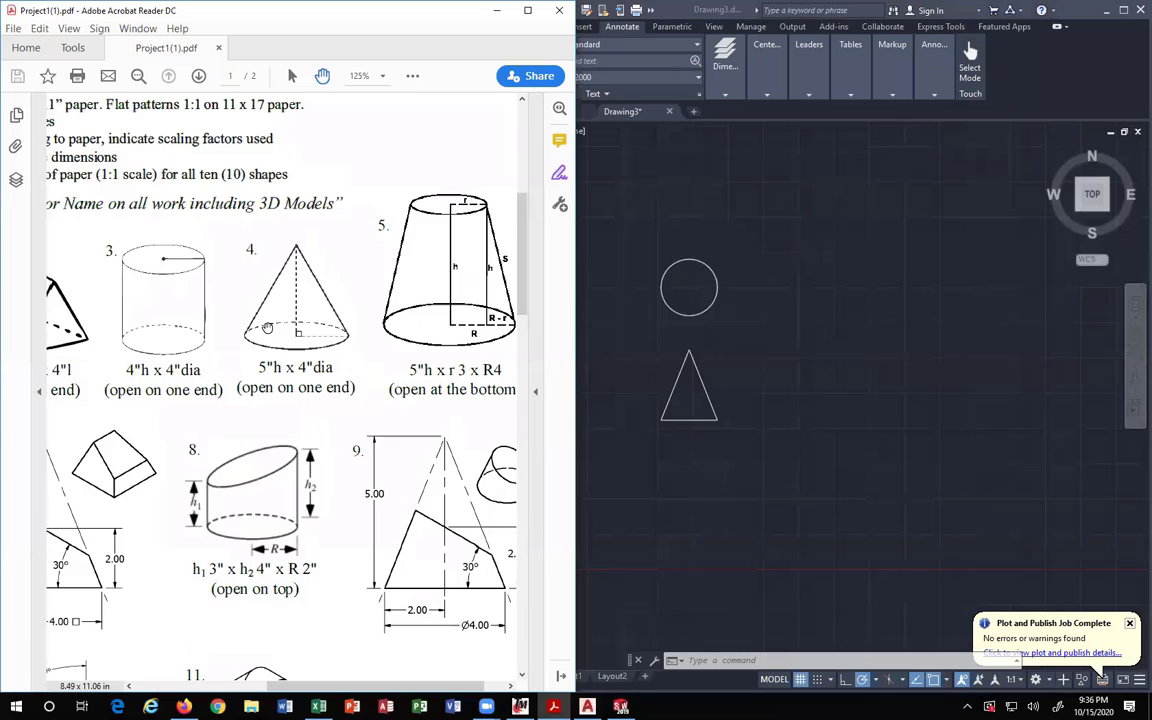
scroll(265, 329, "down", 3, "ctrl")
left_click_drag(269, 369, 258, 346)
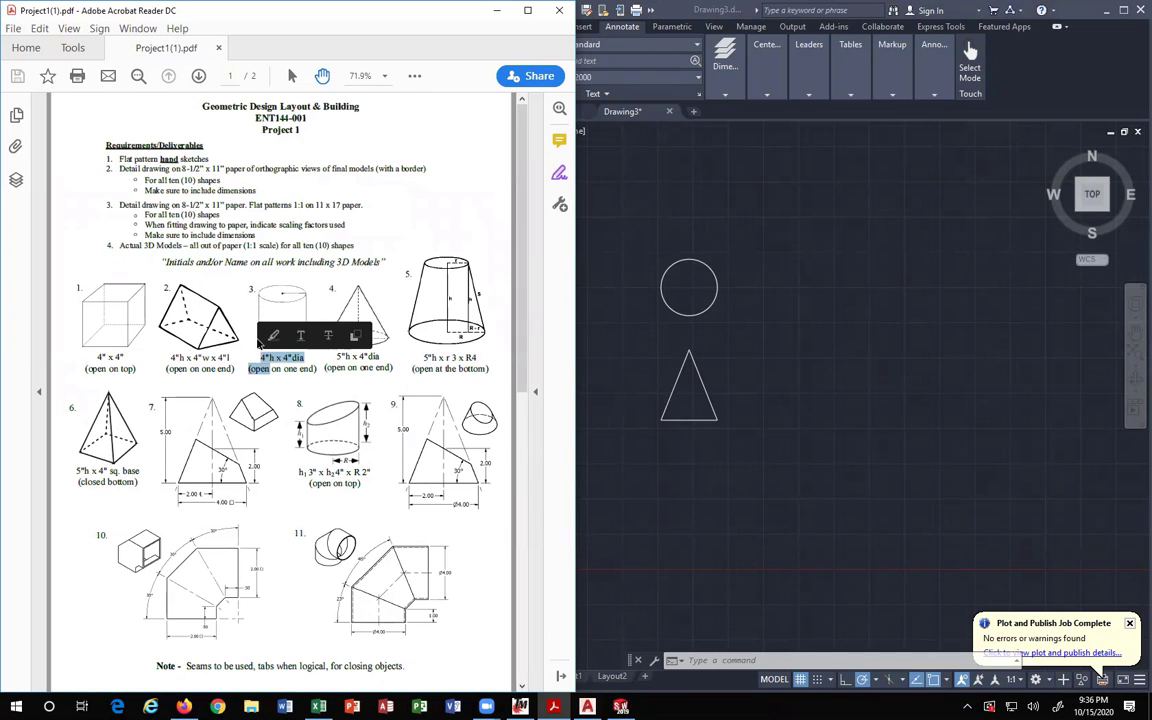
left_click(365, 364)
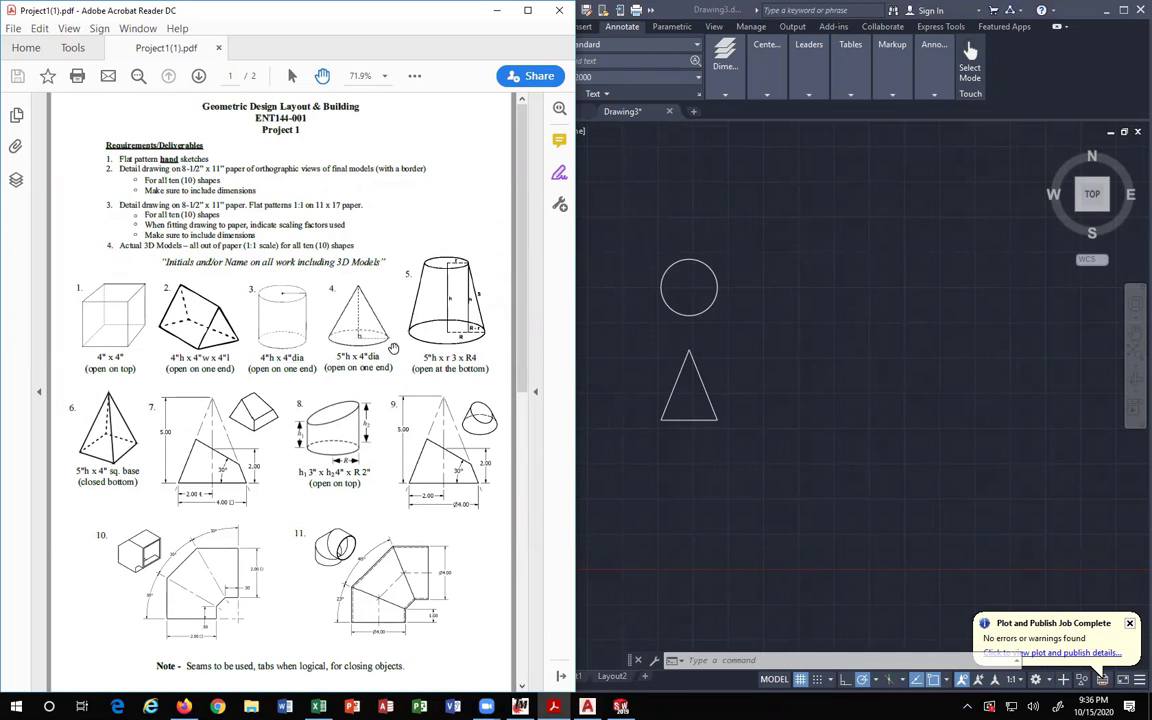
scroll(355, 320, "up", 5, "ctrl")
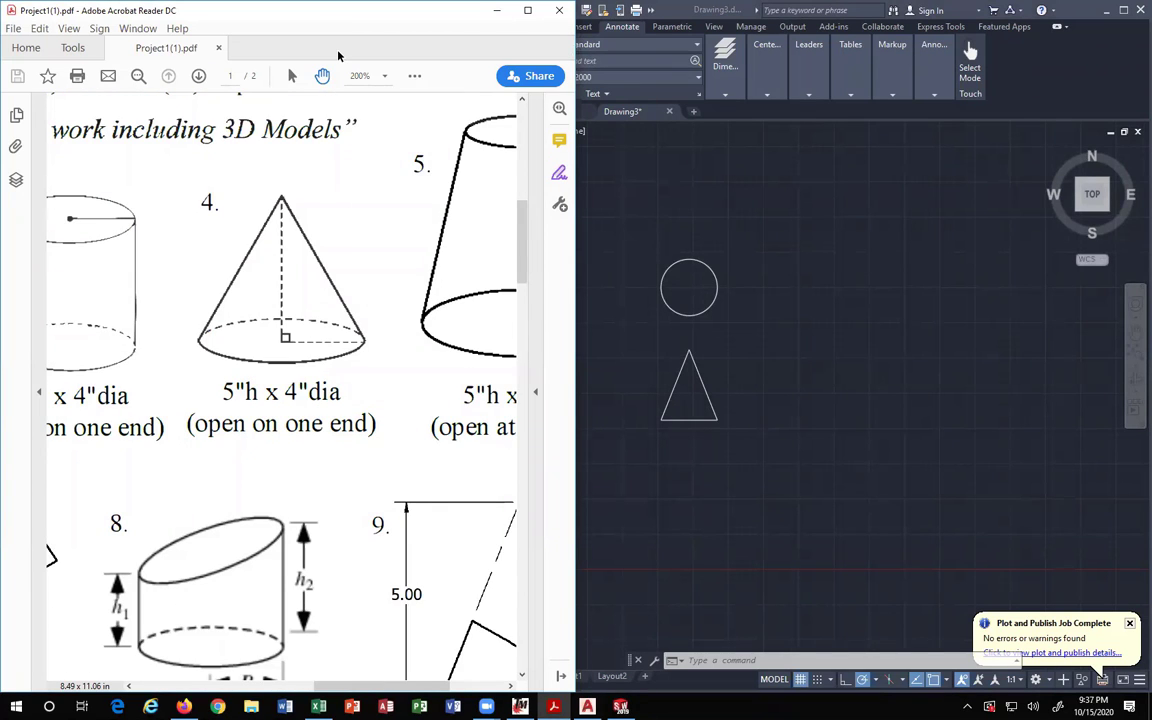
left_click_drag(338, 56, 362, 67)
left_click(439, 67)
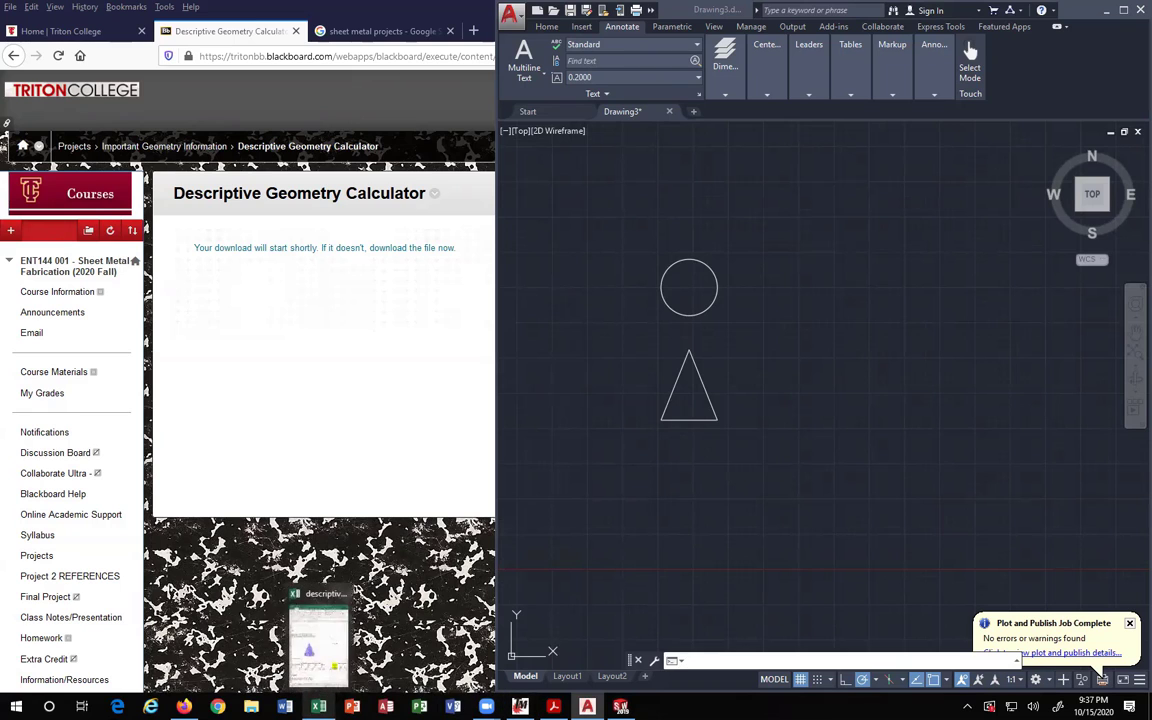
Switch to the descriptive geometry calculator in Excel and examine the Right Circular Cone section, its formulas and its flat-pattern diagram.
left_click(318, 707)
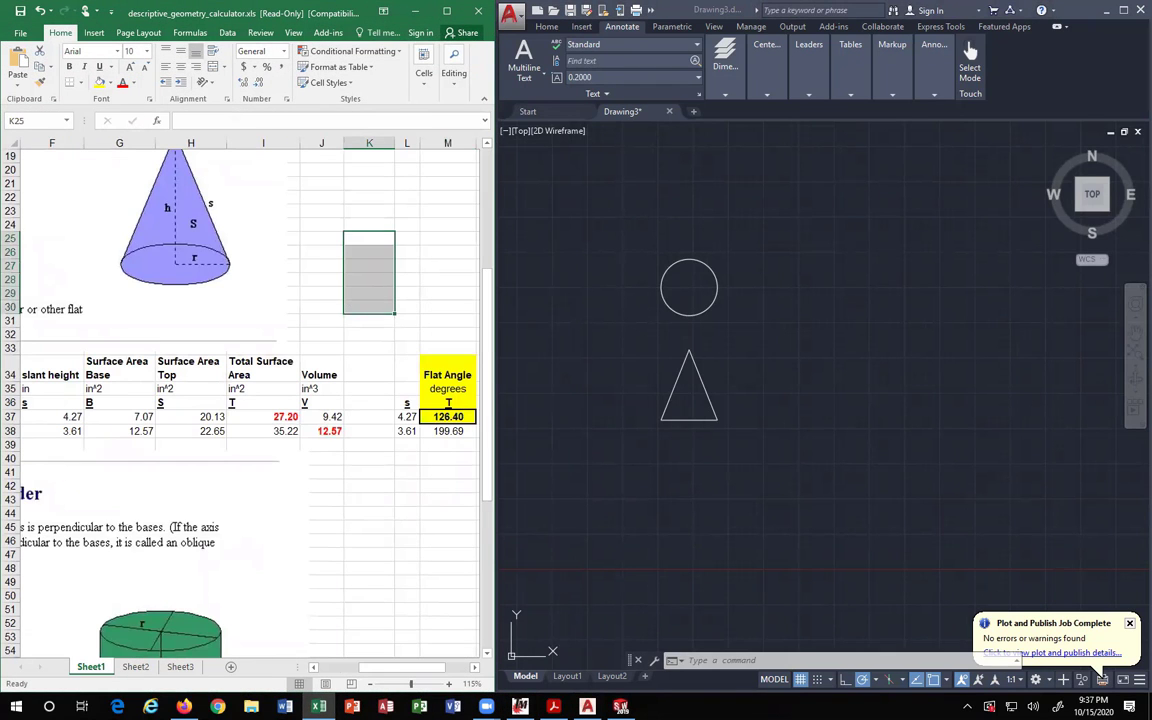
left_click_drag(426, 667, 467, 667)
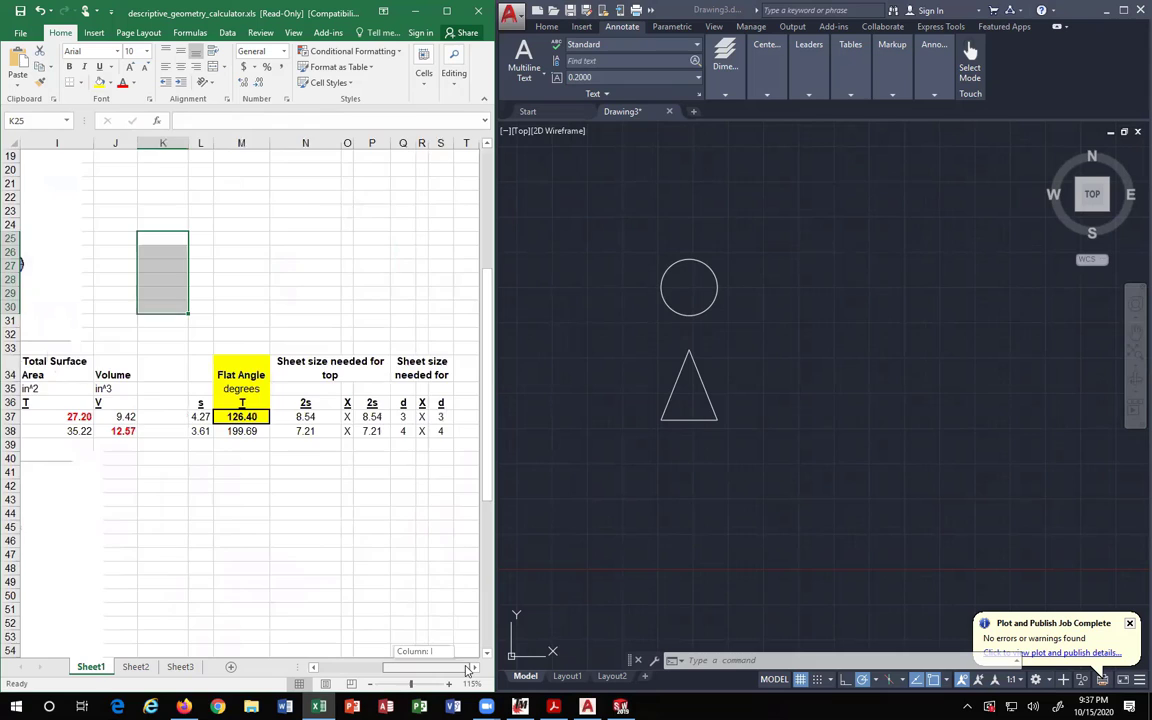
scroll(372, 432, "up", 4)
left_click(403, 265)
scroll(345, 201, "up", 2)
scroll(234, 298, "up", 1, "ctrl")
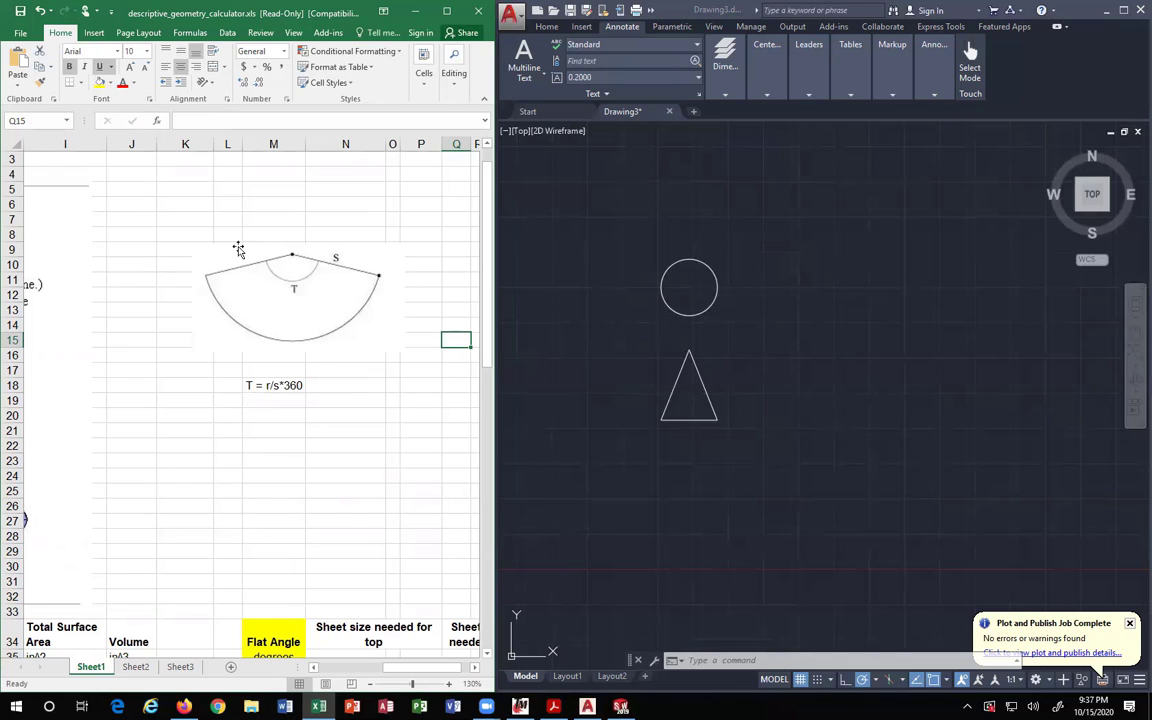
scroll(201, 634, "left", 8)
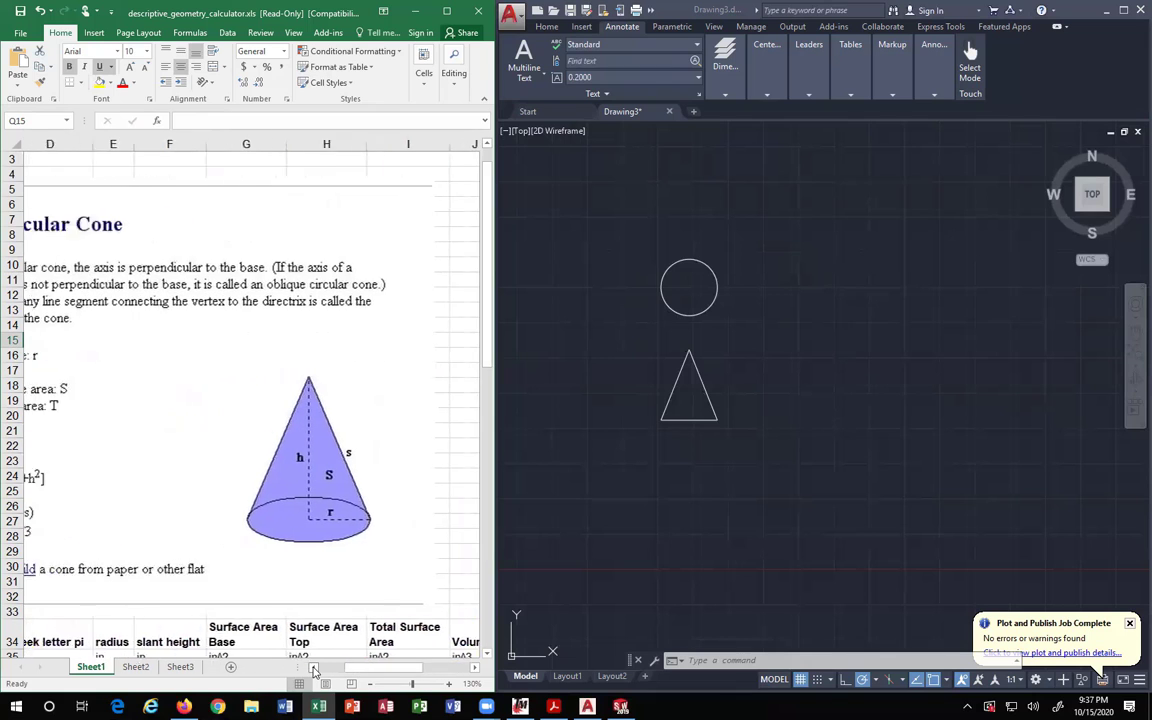
scroll(458, 670, "left", 2)
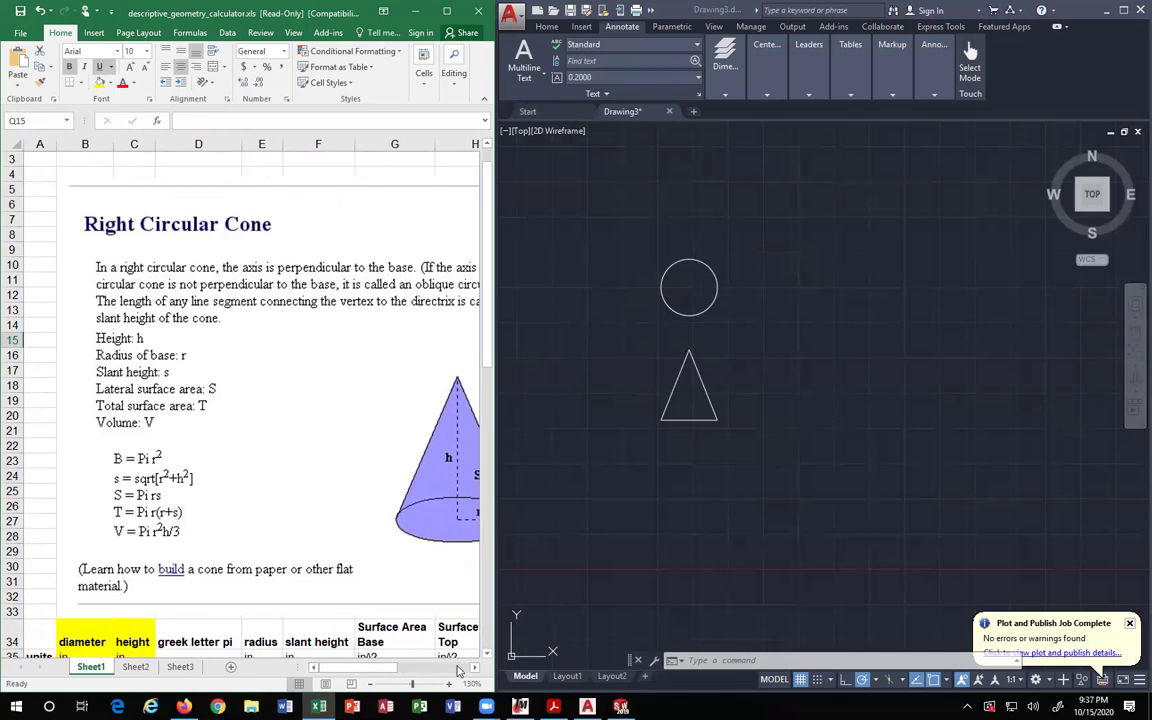
left_click(475, 668)
left_click(475, 668)
left_click_drag(397, 671, 376, 677)
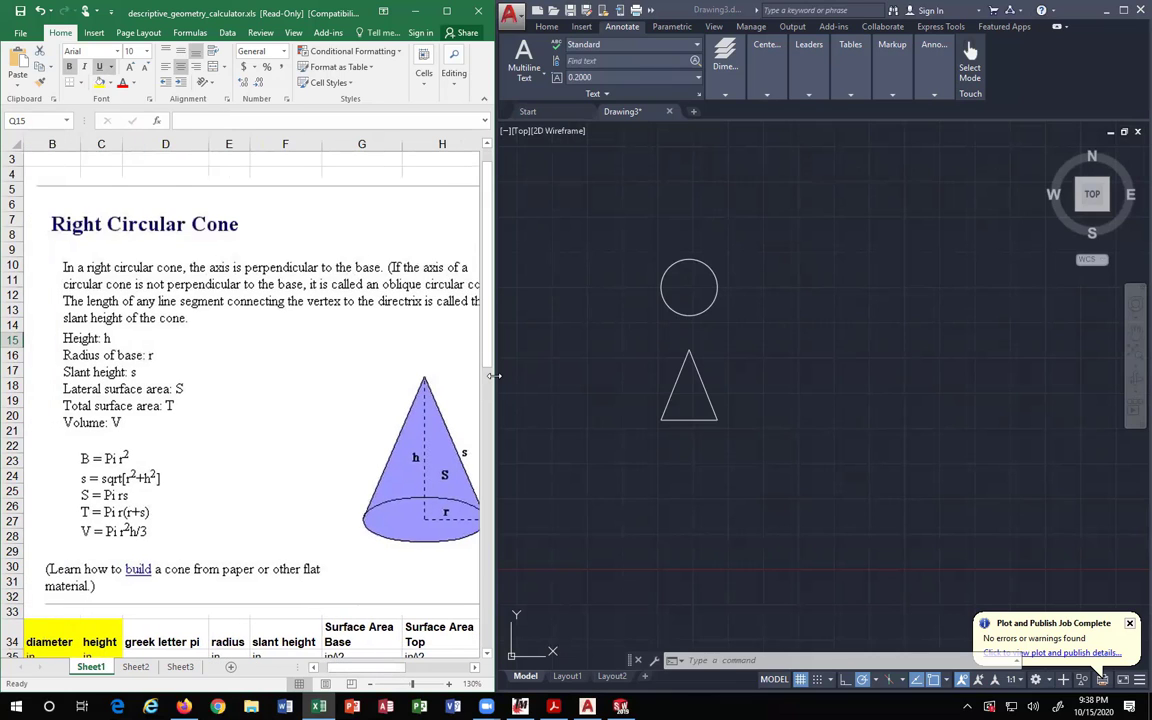
left_click_drag(494, 376, 537, 386)
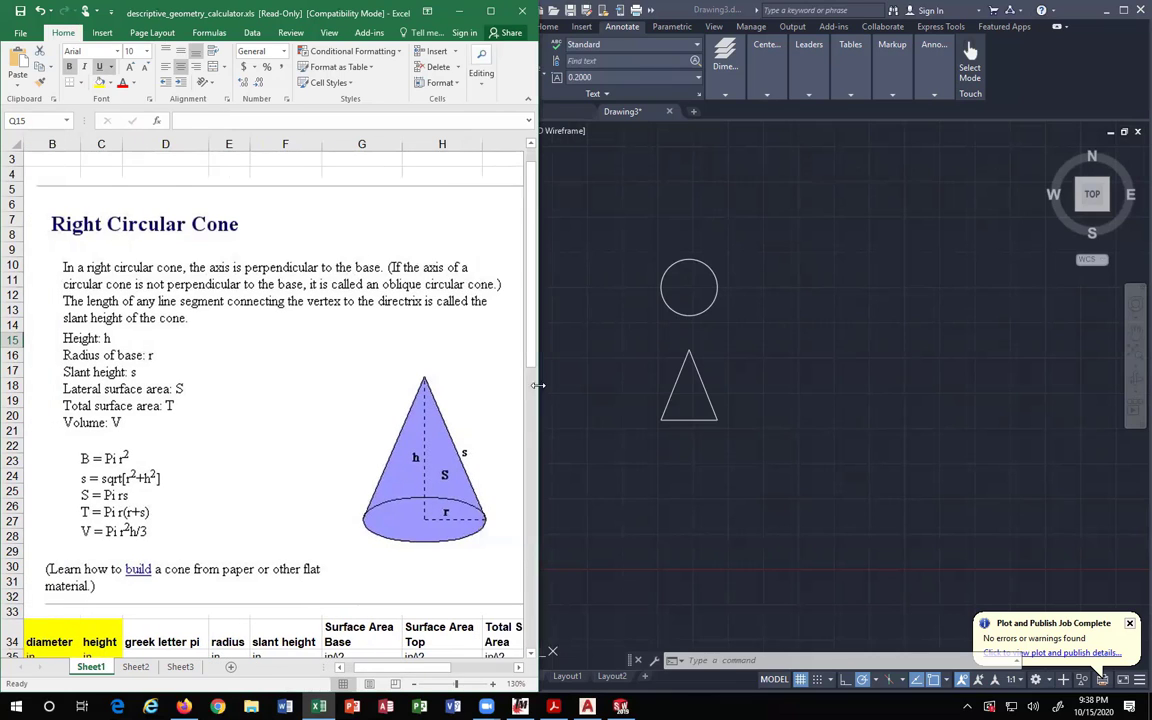
Switch to AutoCAD and add a linear dimension for the triangle's height from its apex to the lower-left corner, placed outside its left side.
left_click(633, 159)
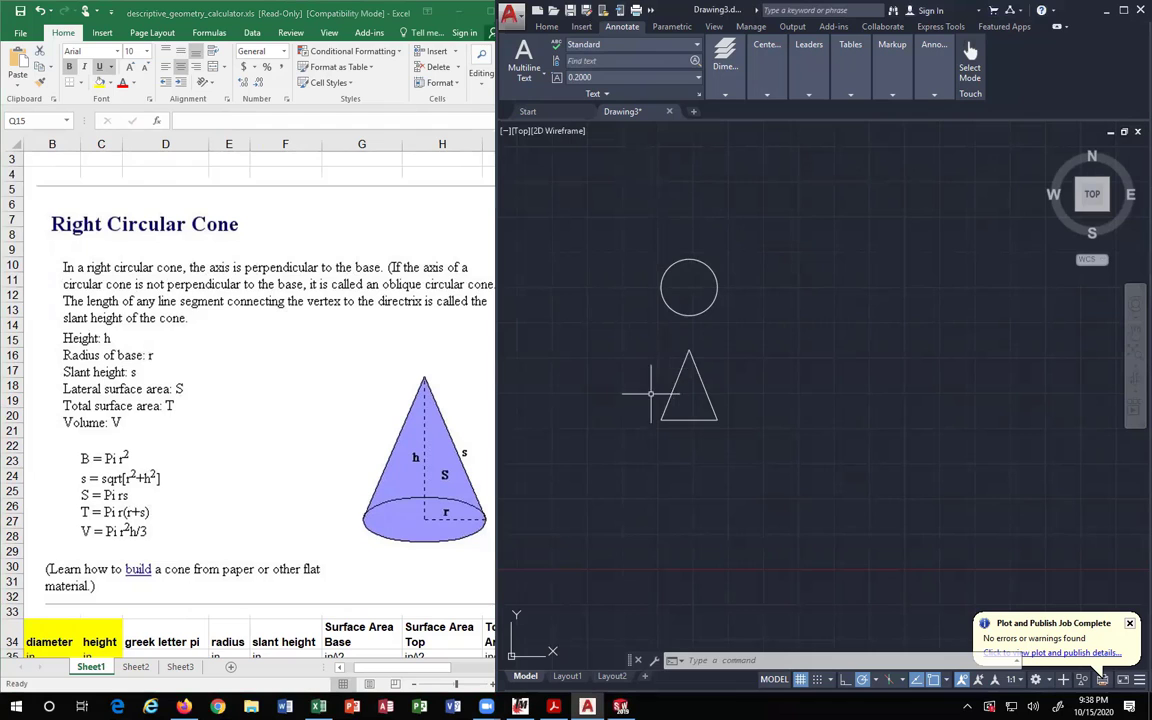
scroll(659, 394, "up", 4)
left_click(725, 55)
left_click(777, 143)
left_click(733, 282)
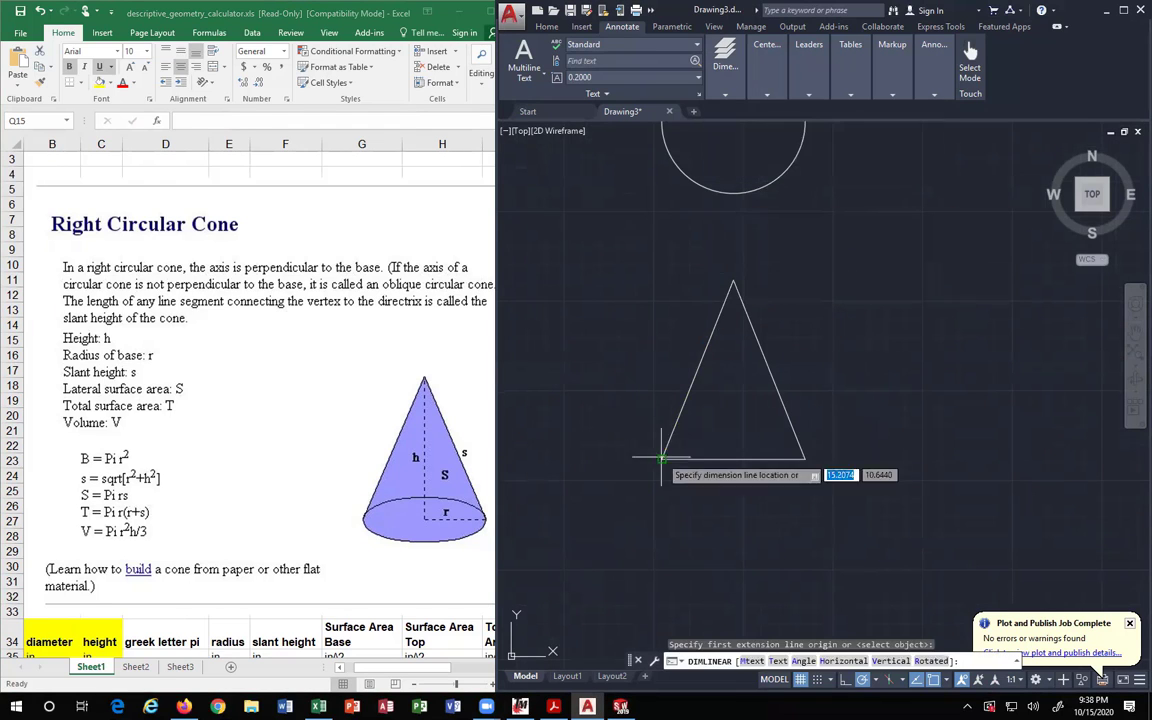
left_click(661, 458)
left_click(589, 398)
Add a diameter dimension to the circle above the triangle, placing its text outside the circle's upper left.
left_click(777, 145)
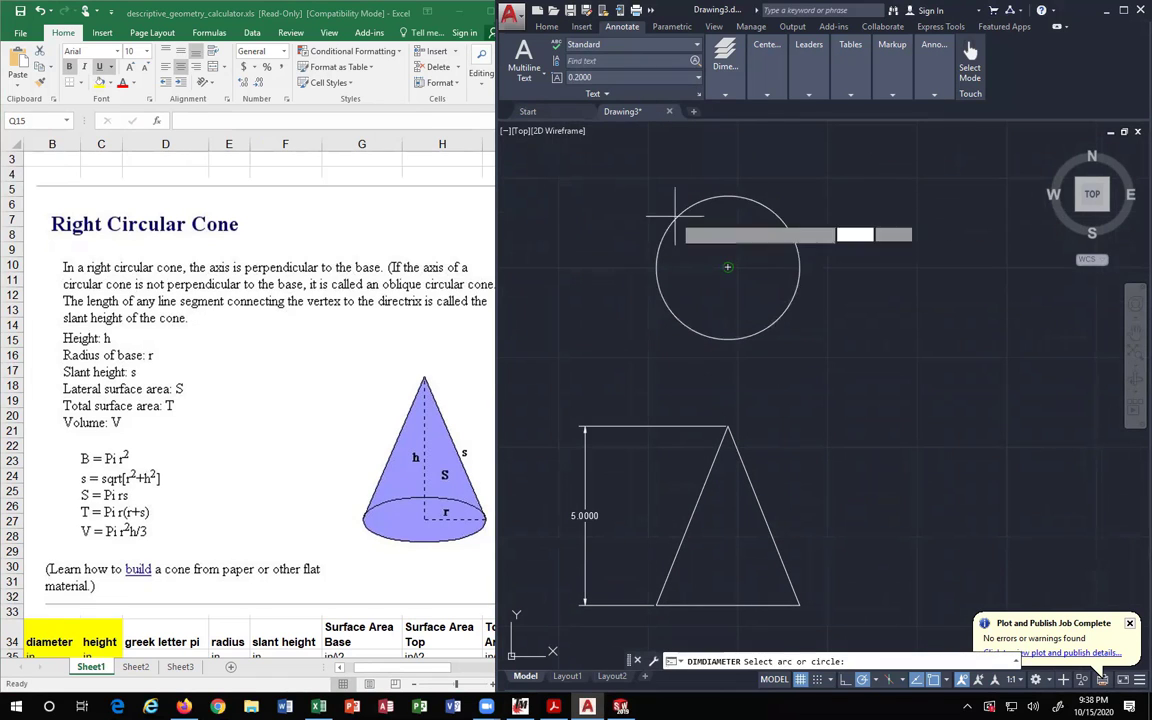
left_click(674, 216)
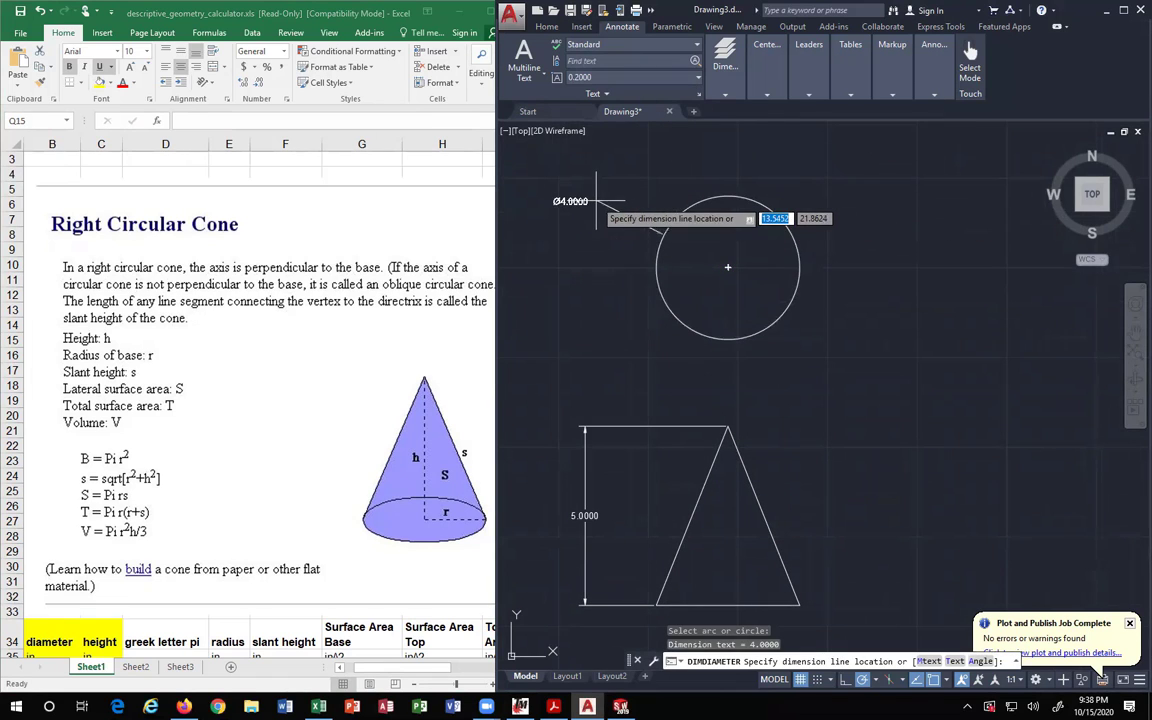
left_click(596, 201)
scroll(637, 150, "down", 2)
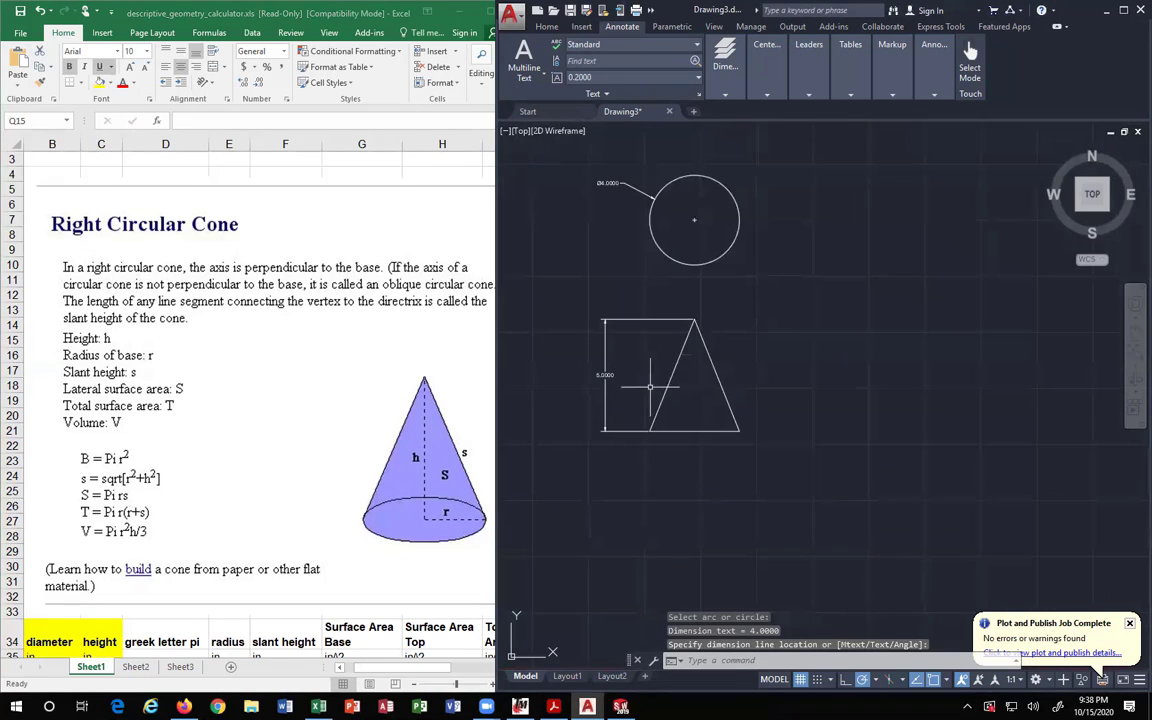
left_click(695, 318)
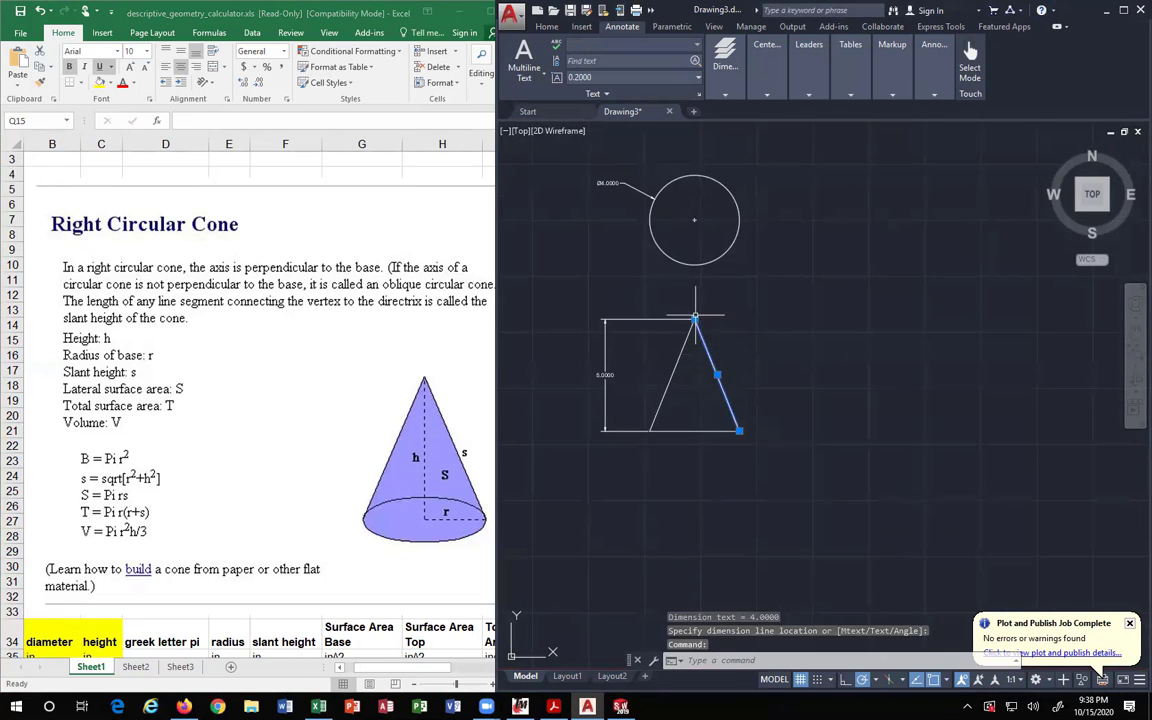
key("Escape")
key("Escape")
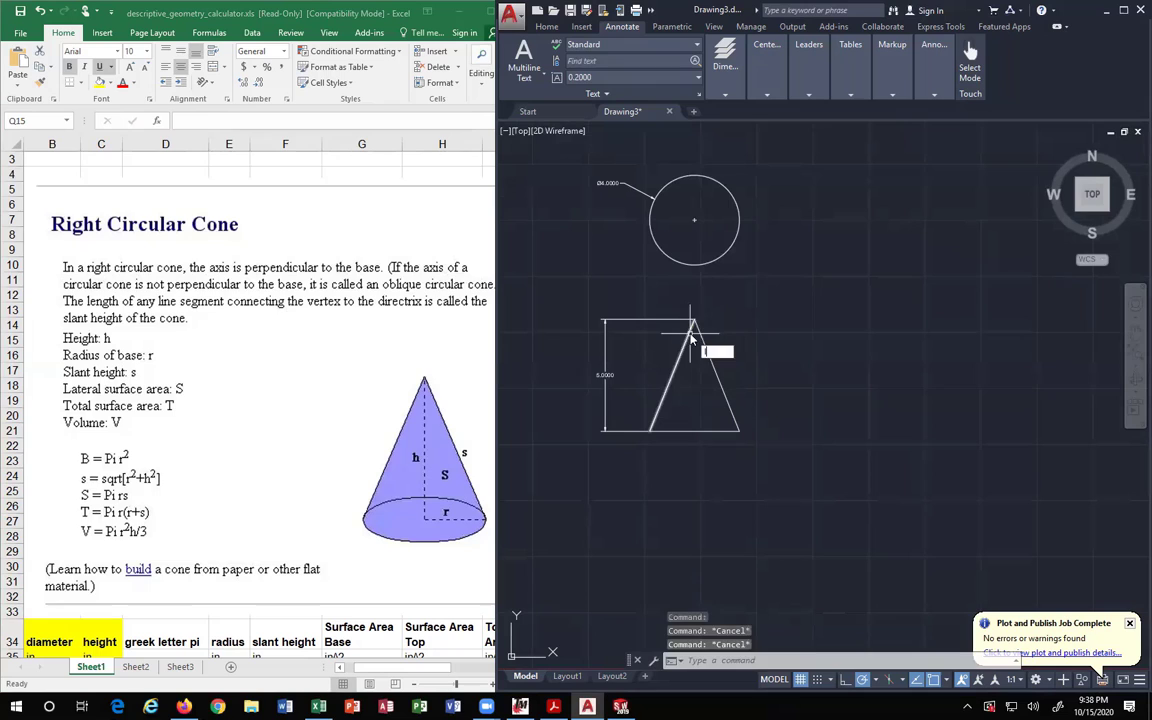
Draw a vertical line from the triangle's apex to the midpoint of its base.
type("l")
key("Return")
left_click(695, 320)
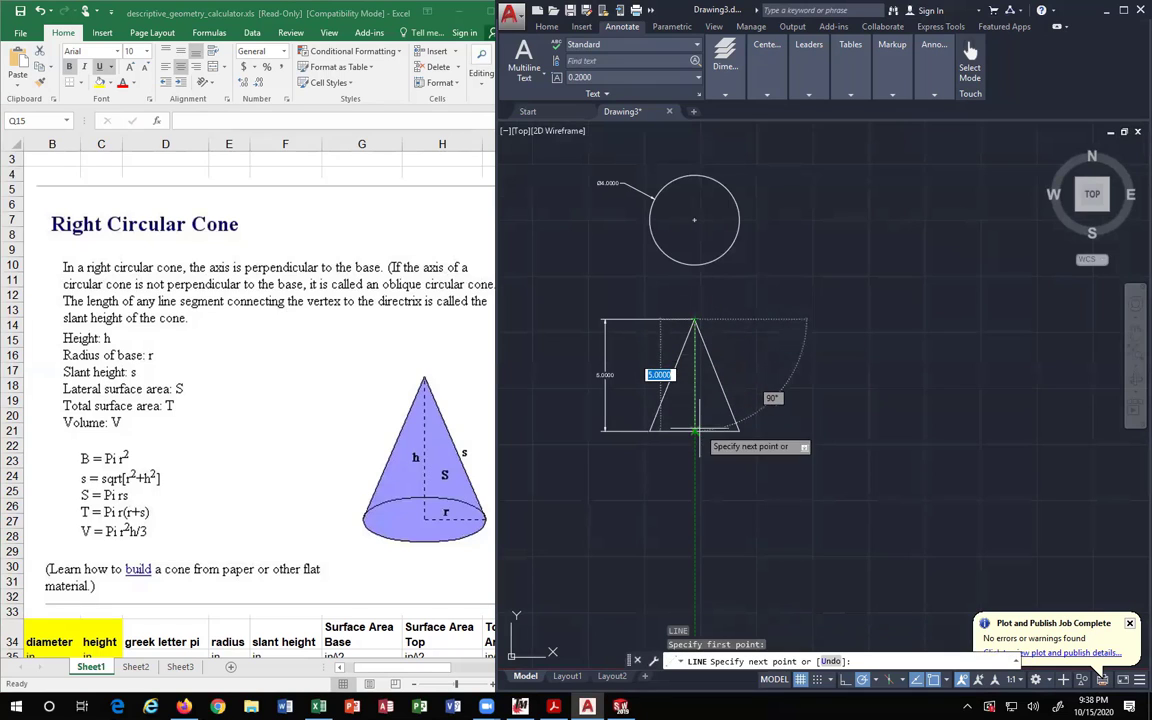
left_click(699, 430)
key("Return")
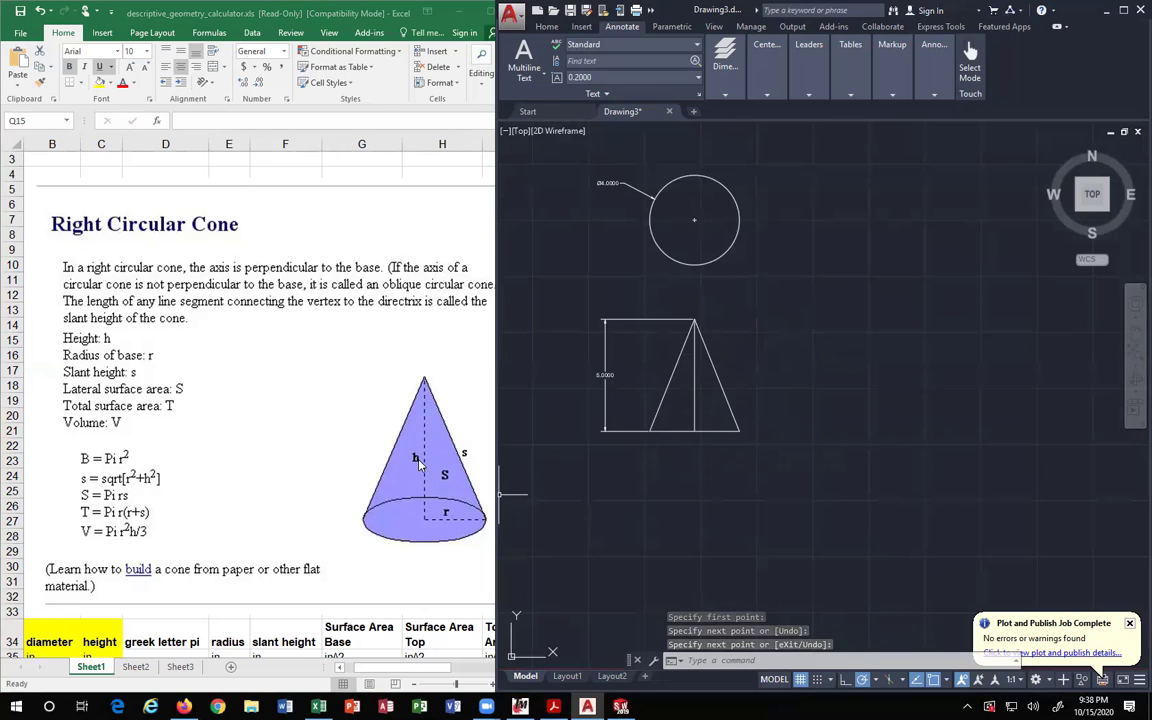
Copy the triangle's right slanted edge, using the apex as base point, to the empty area right of the views.
left_click(709, 355)
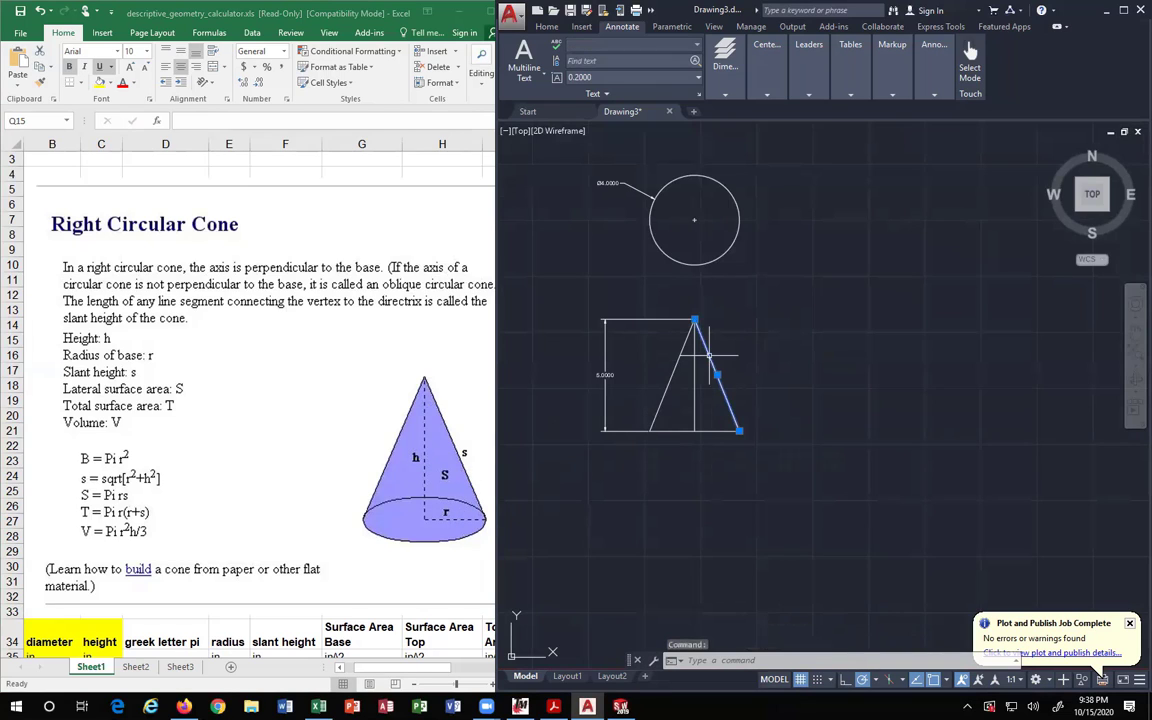
type("copy")
key("Return")
left_click(694, 319)
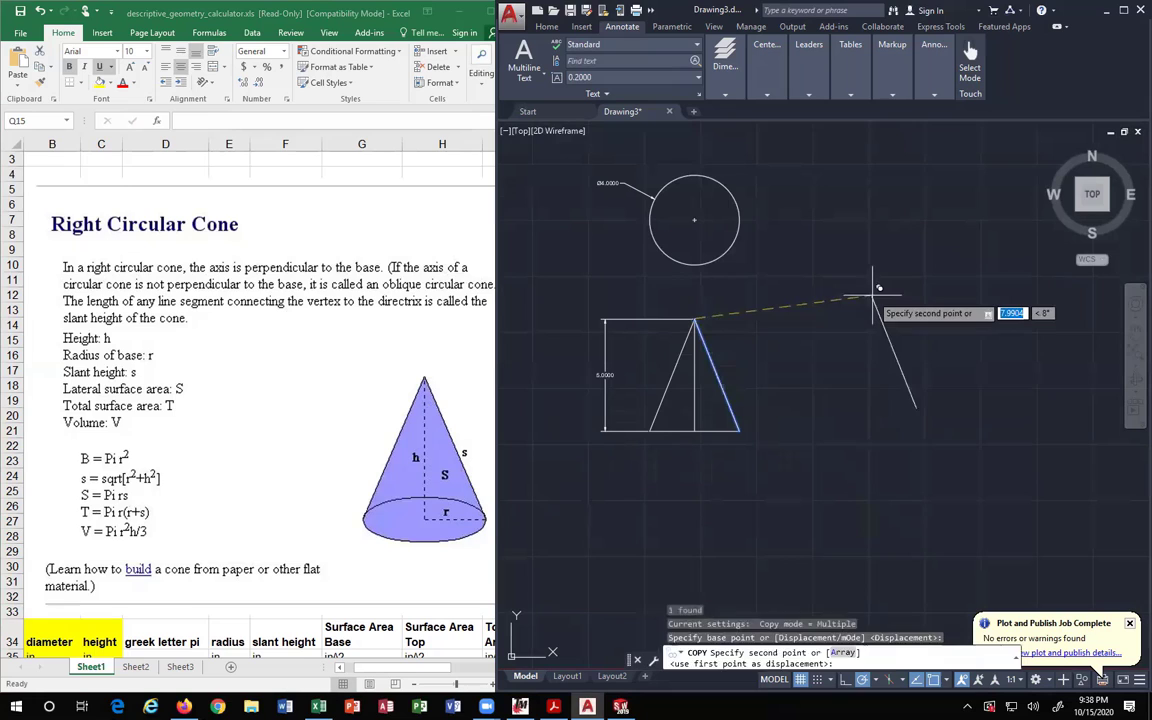
left_click(872, 296)
key("Return")
Switch to Excel and view the cone's flat-pattern diagram showing slant height S and angle T.
left_click(365, 603)
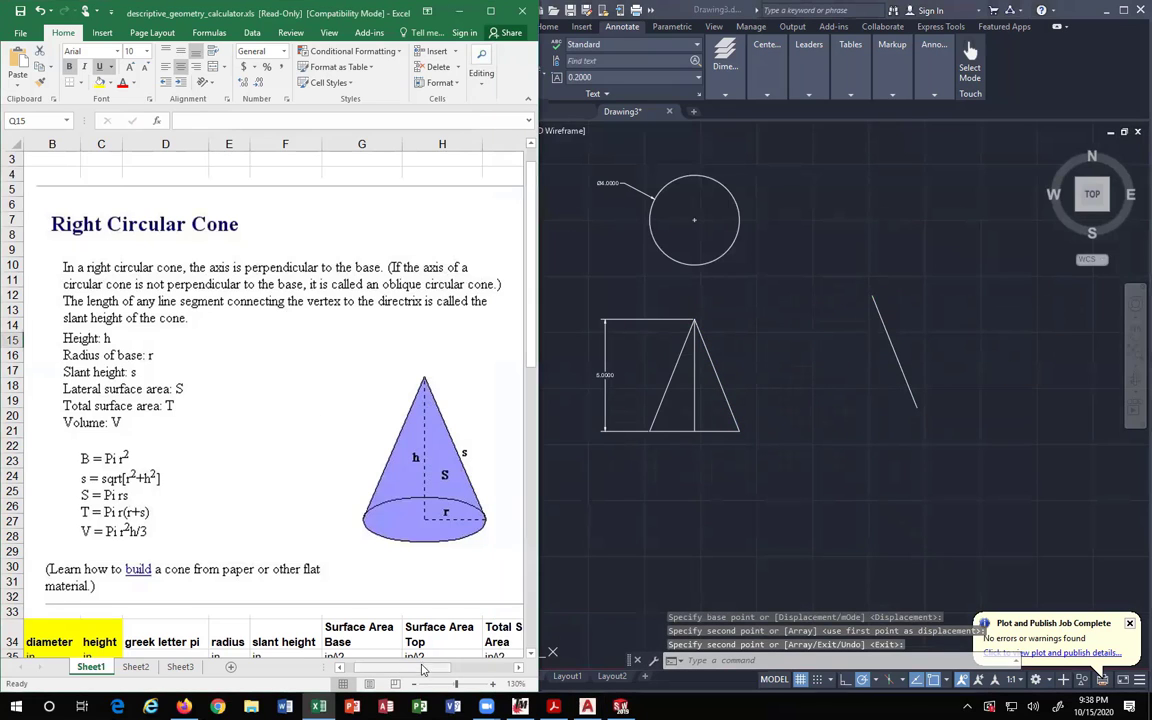
left_click(455, 666)
type("c")
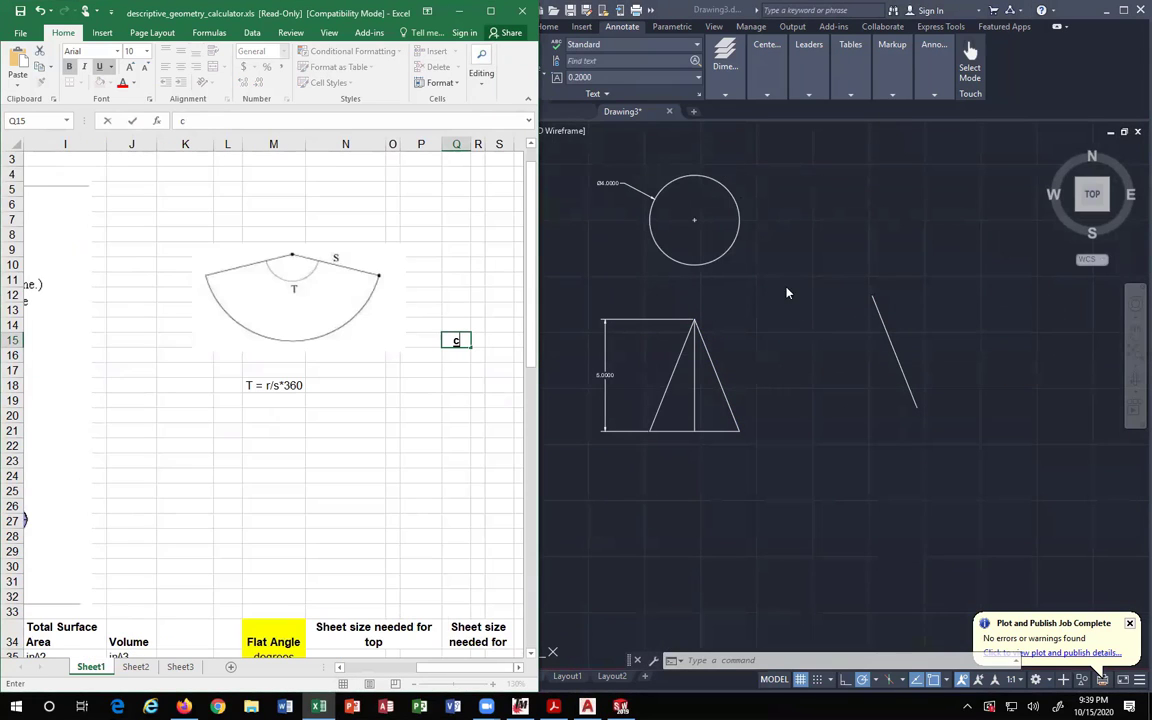
key("Return")
Switch to AutoCAD and draw a circle centred on the copied slant line's upper end, passing through its lower end.
left_click(871, 280)
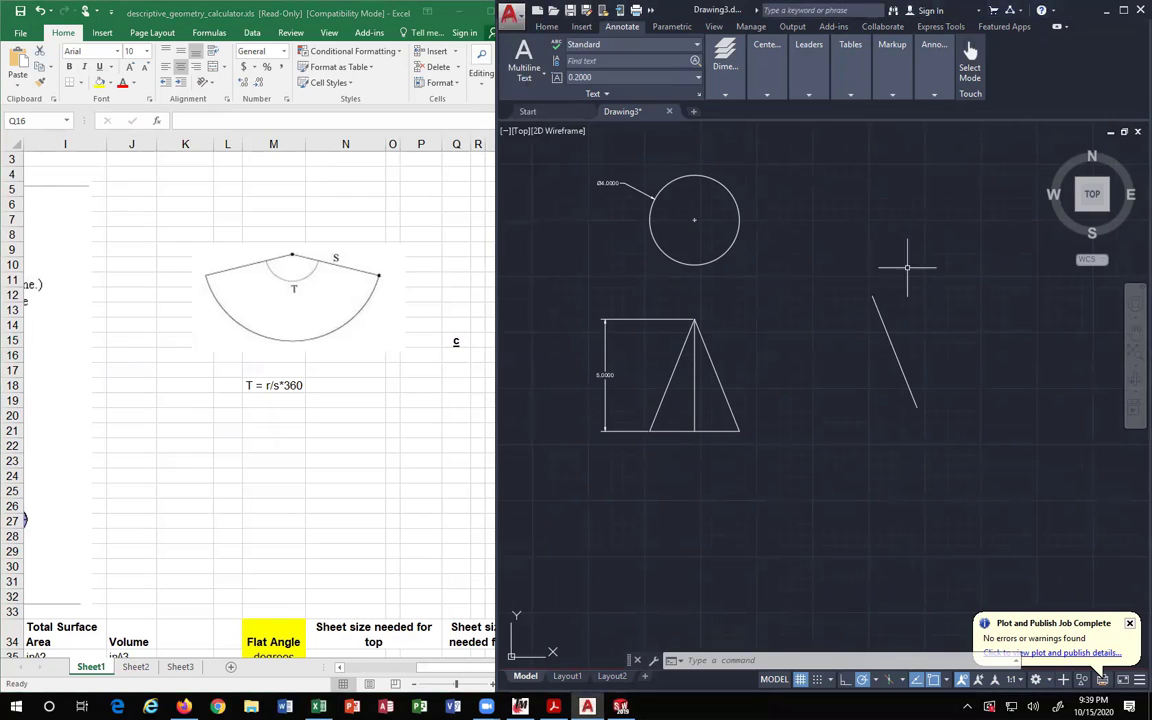
key("Escape")
type("circ")
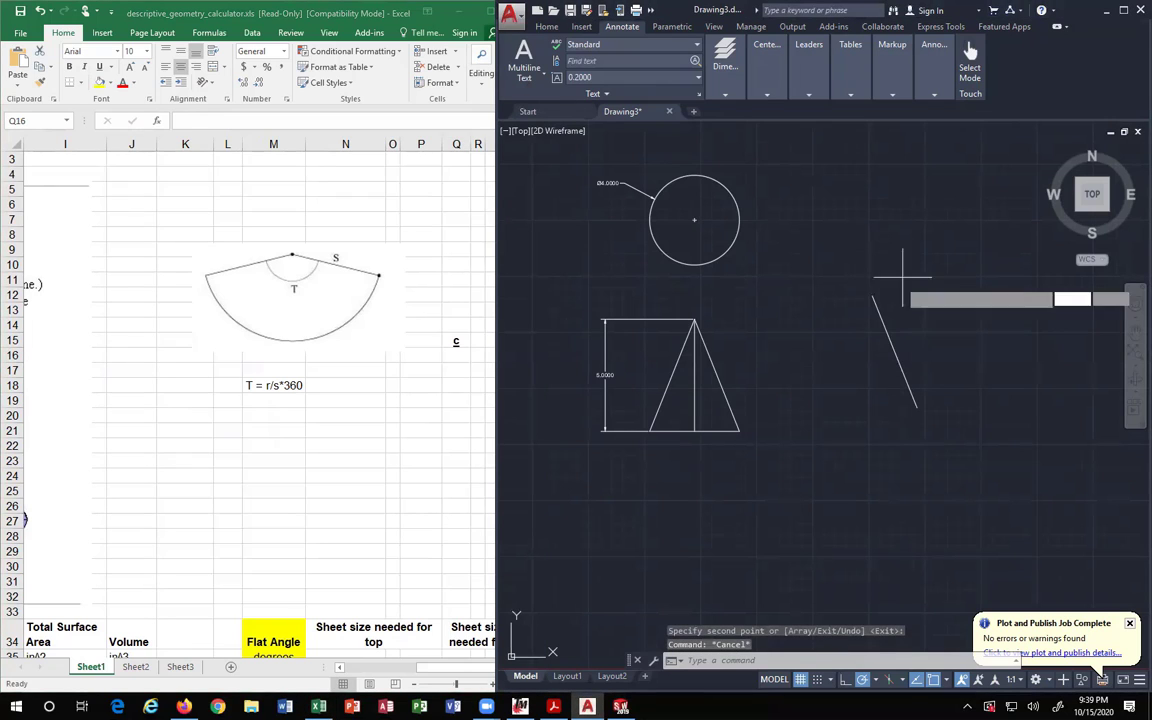
key("Return")
left_click(872, 296)
left_click(916, 408)
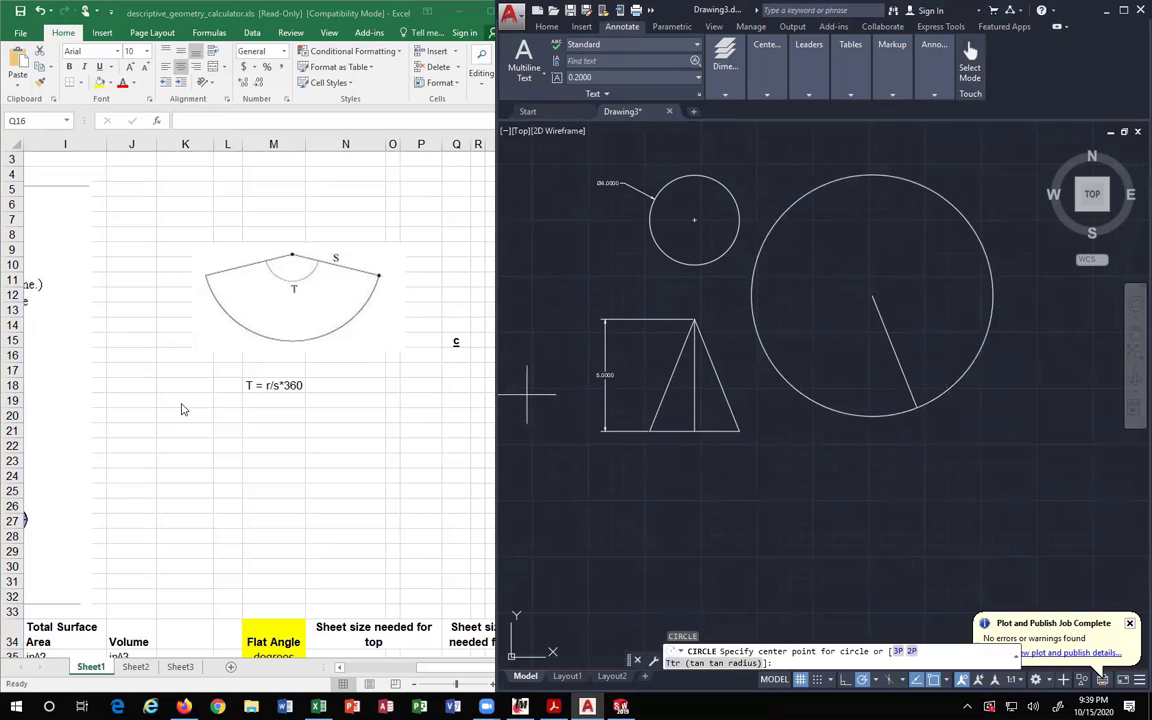
Switch to Excel and set the p1 cone's diameter to 4 and height to 5 in row 37 of the cone table.
left_click(455, 340)
left_click_drag(445, 668, 376, 672)
scroll(321, 586, "down", 2)
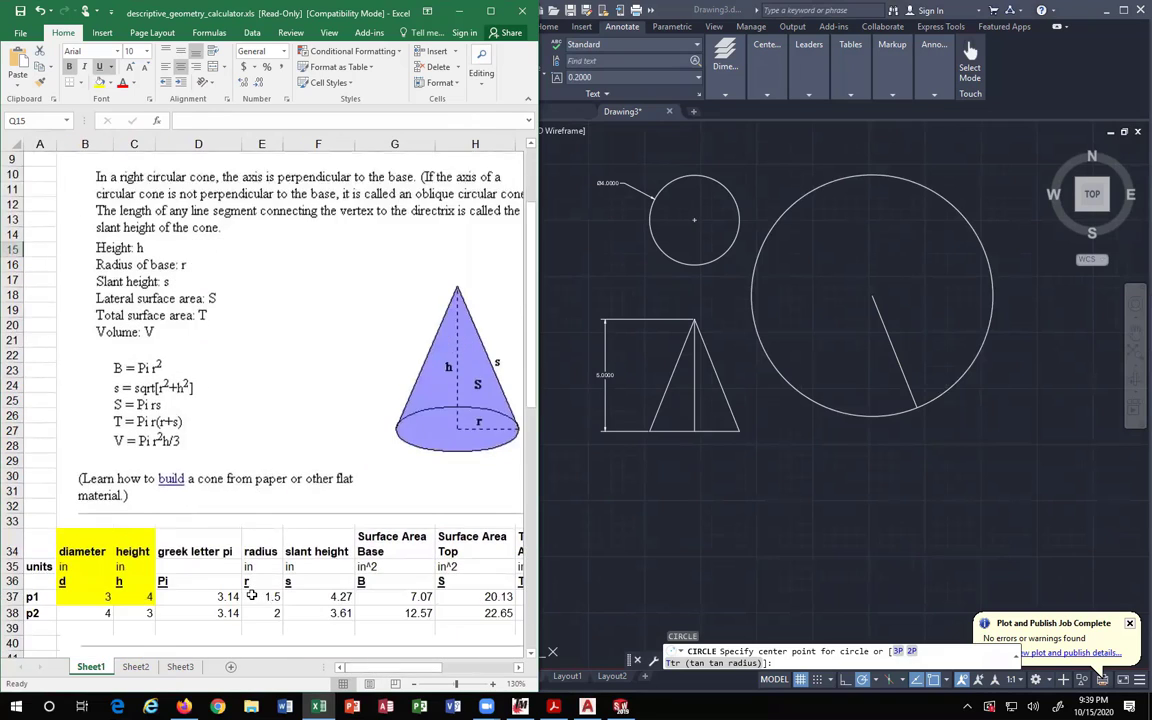
scroll(252, 595, "down", 1)
left_click(100, 551)
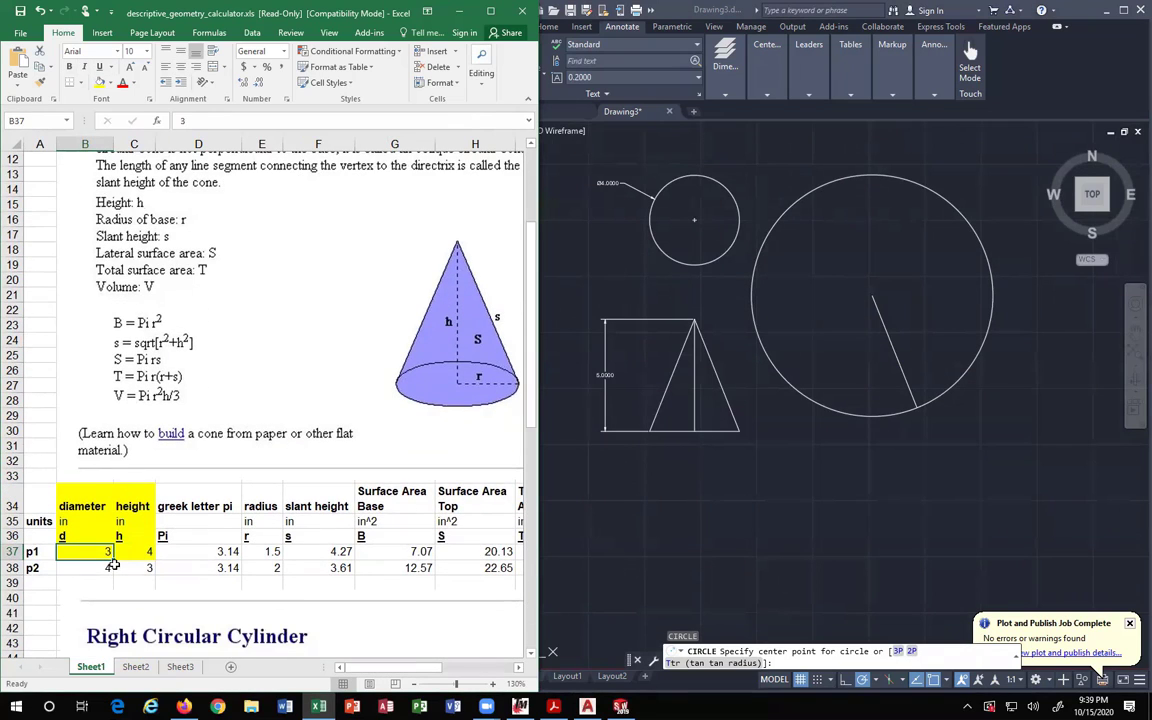
type("4")
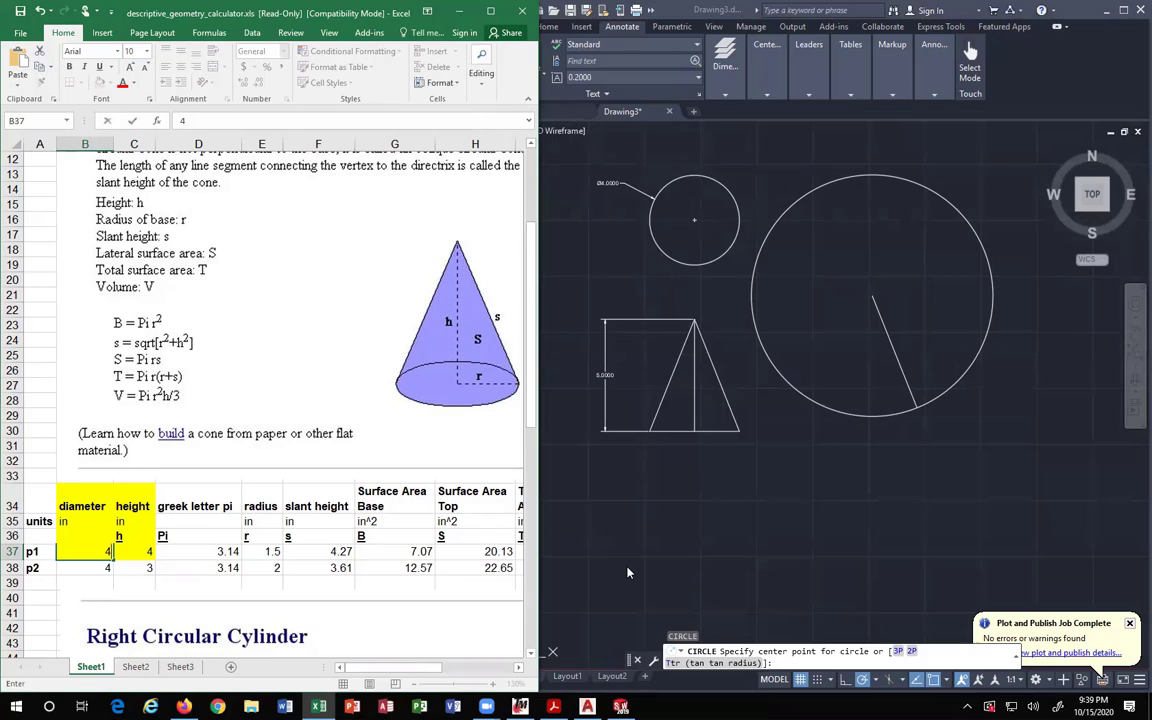
key("Tab")
type("5")
key("Tab")
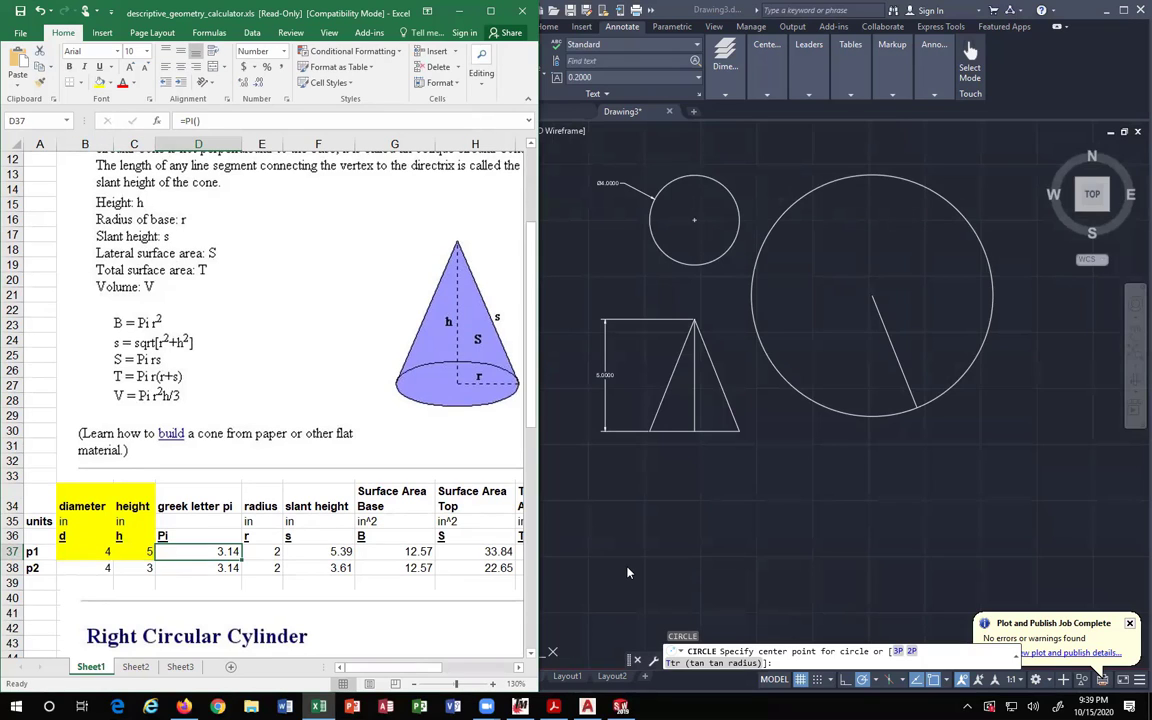
Review the p1 cone's calculated slant height, surface areas and remaining results across row 37 in Excel.
key("Tab")
key("Tab")
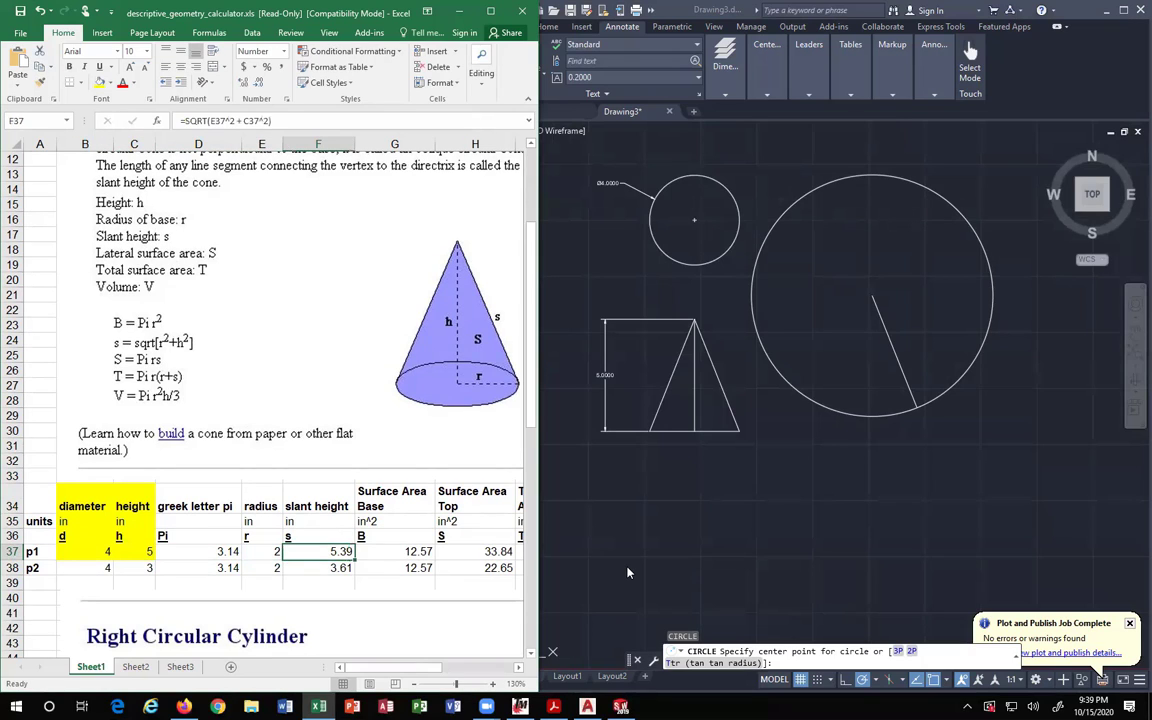
key("Right")
key("Right")
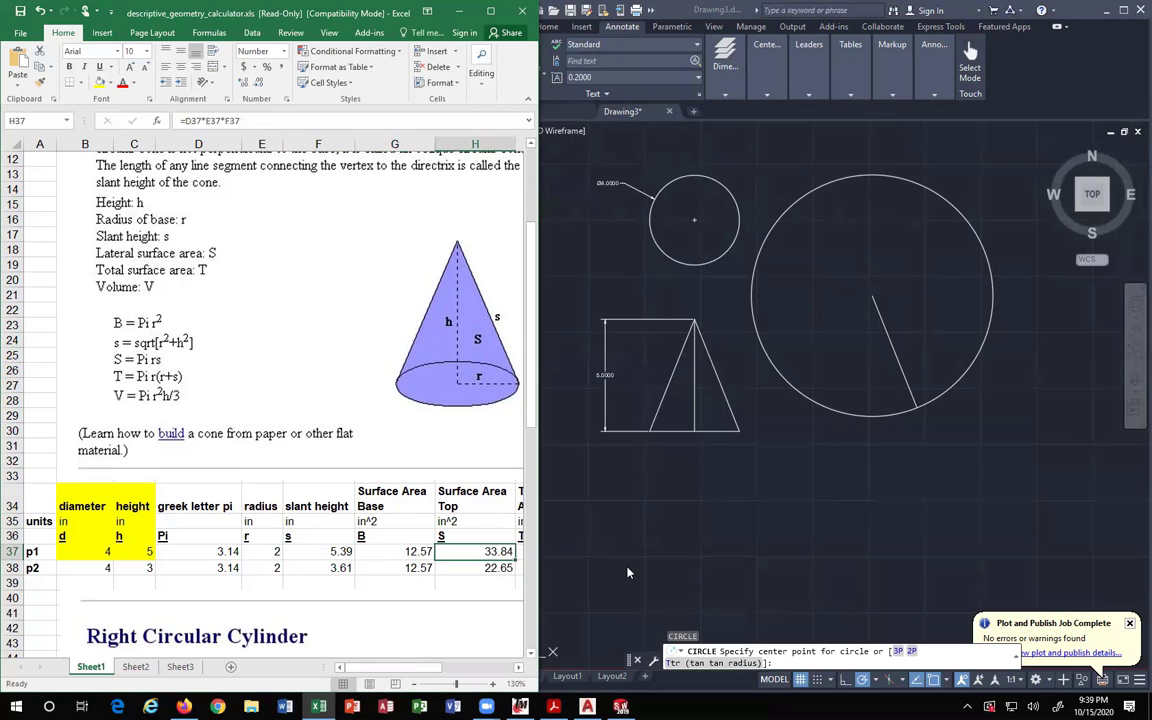
key("Left")
key("Left")
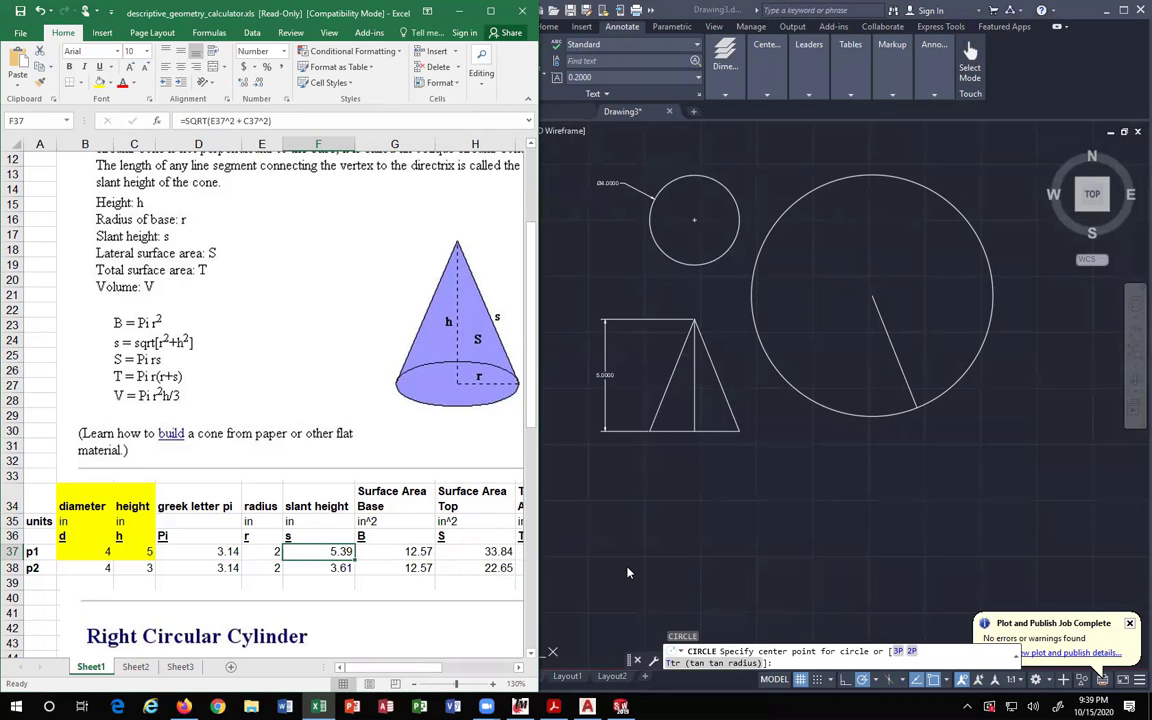
key("Tab")
key("Tab")
key("Tab")
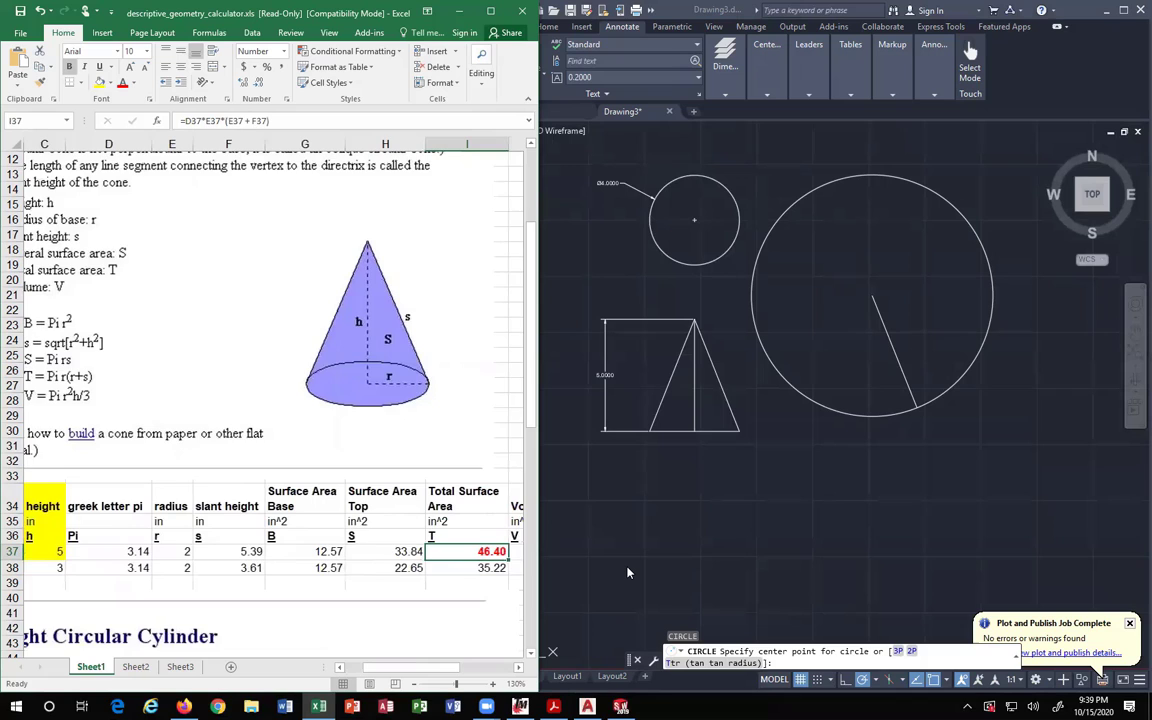
key("Tab")
key("Tab")
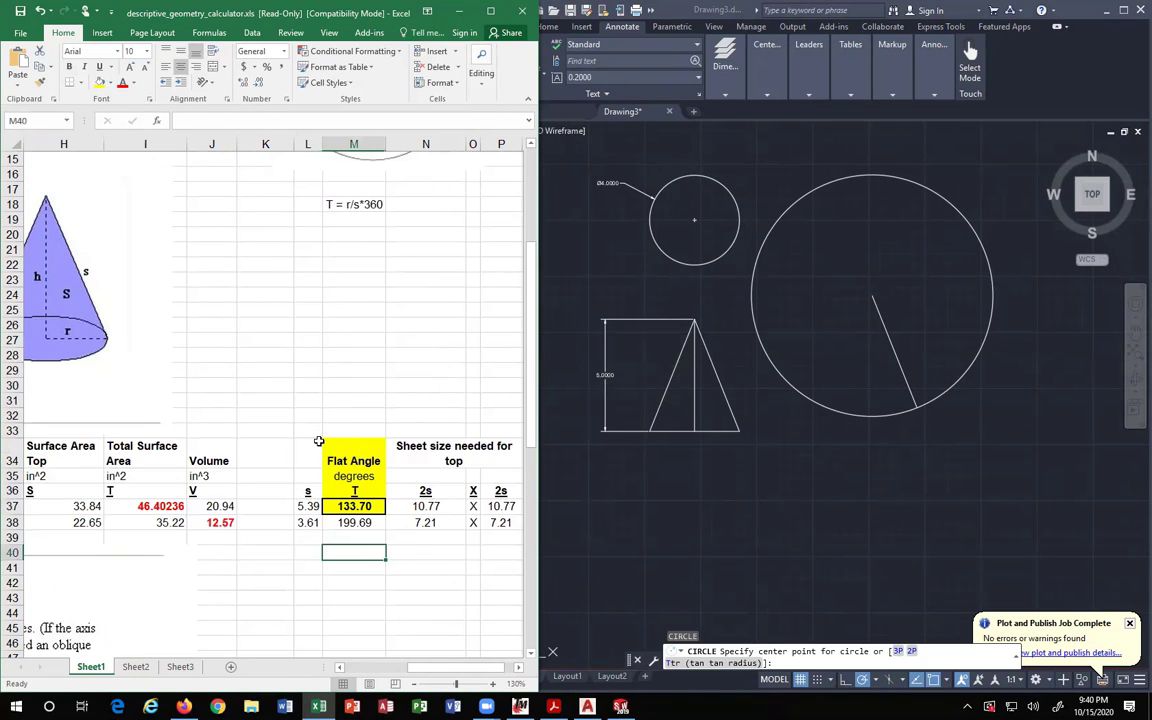
Inspect the p1 flat angle T formula in cell M37 and the radius and slant height cells it references.
left_click(318, 442)
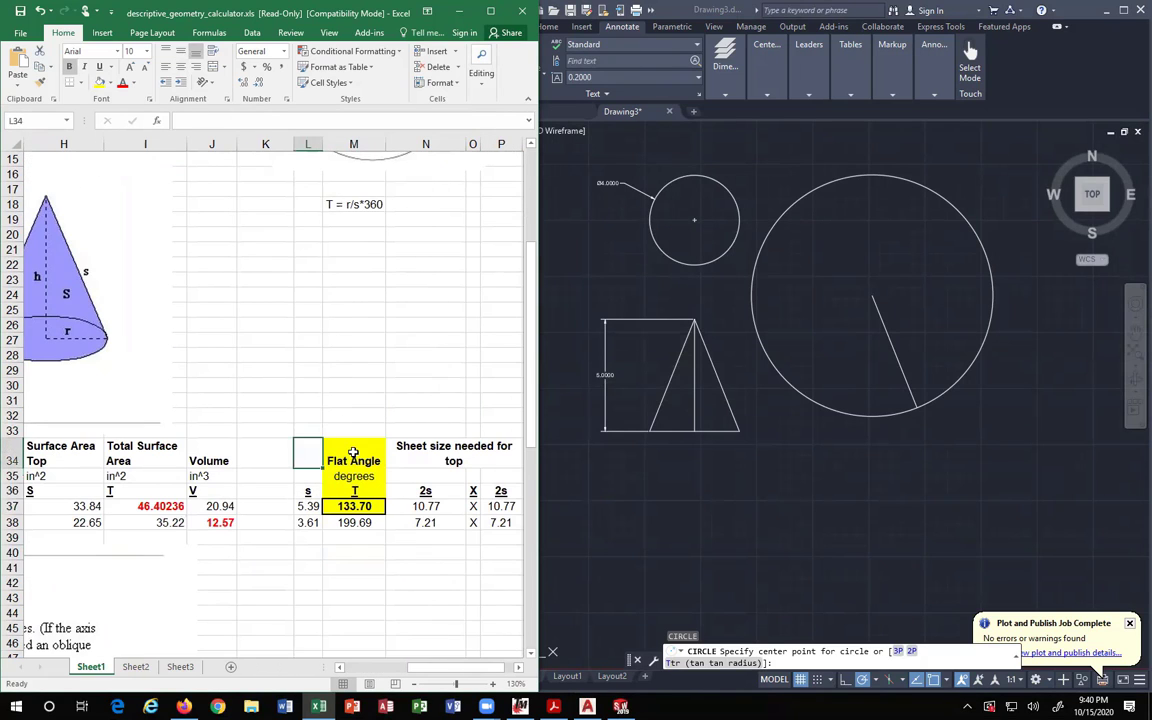
left_click(354, 507)
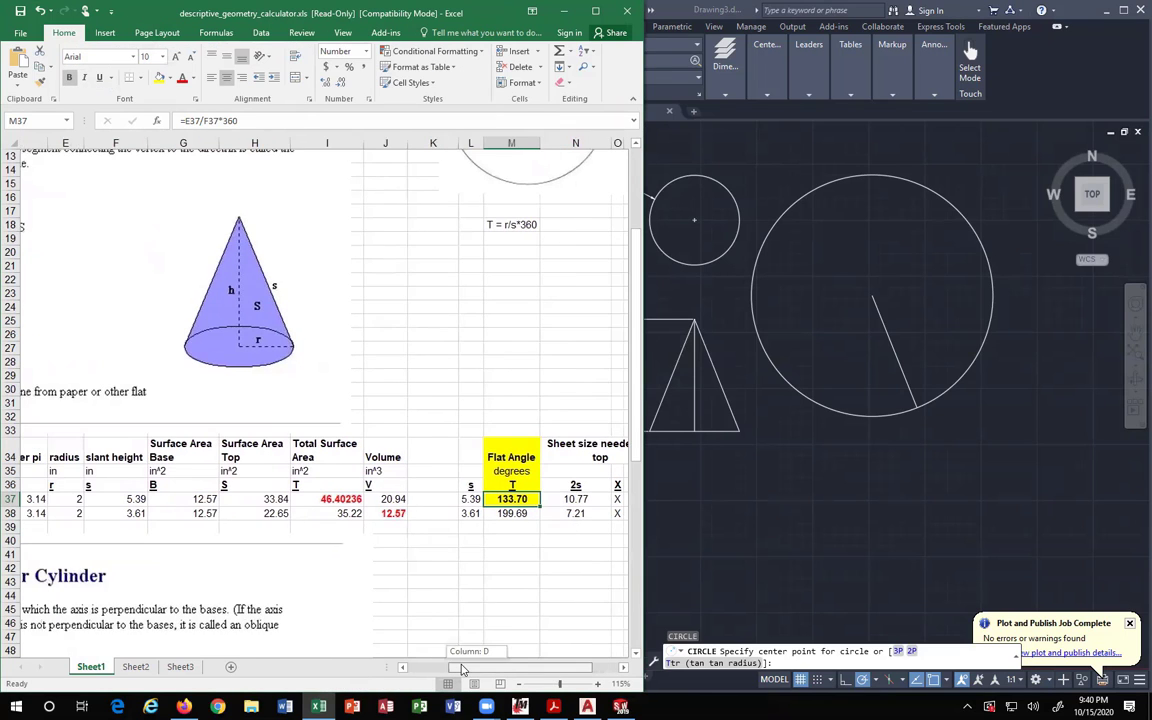
left_click_drag(460, 667, 476, 667)
left_click(403, 668)
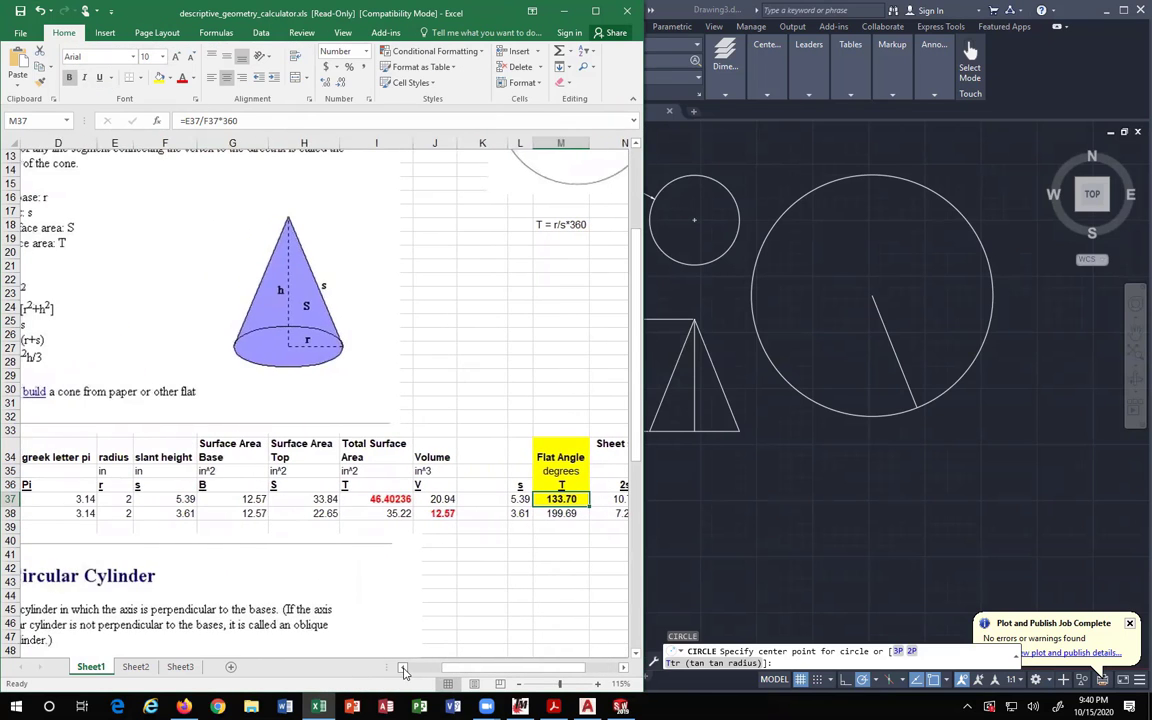
left_click(187, 120)
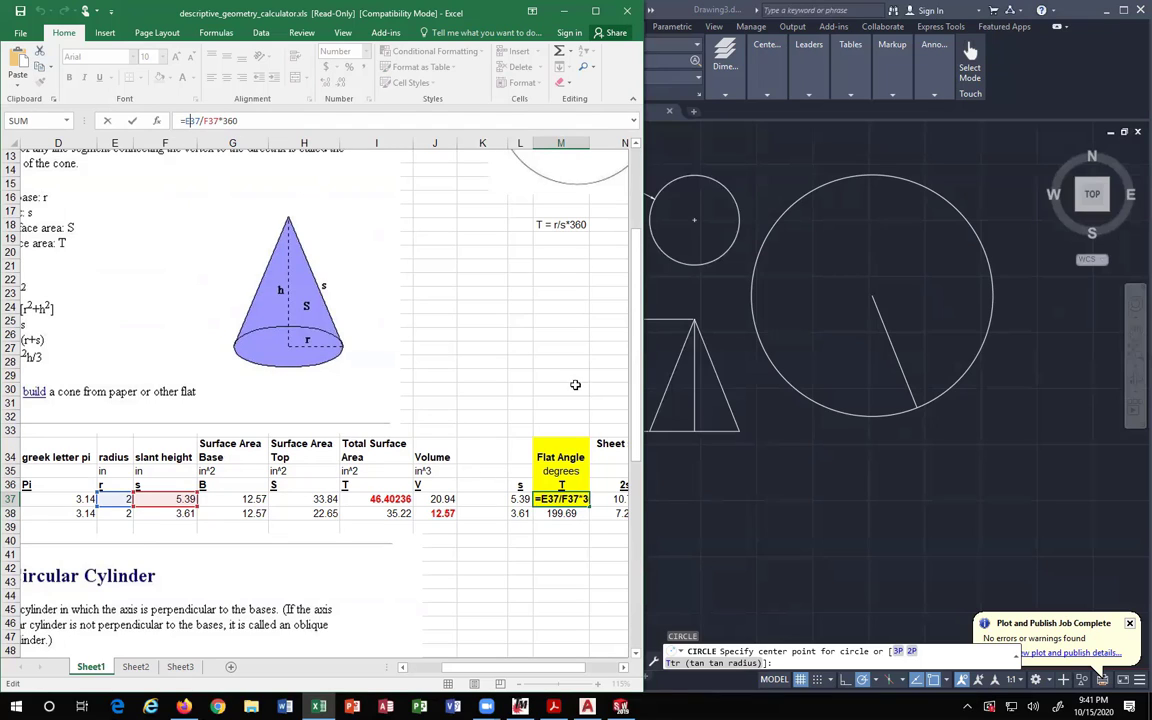
key("ctrl+Return")
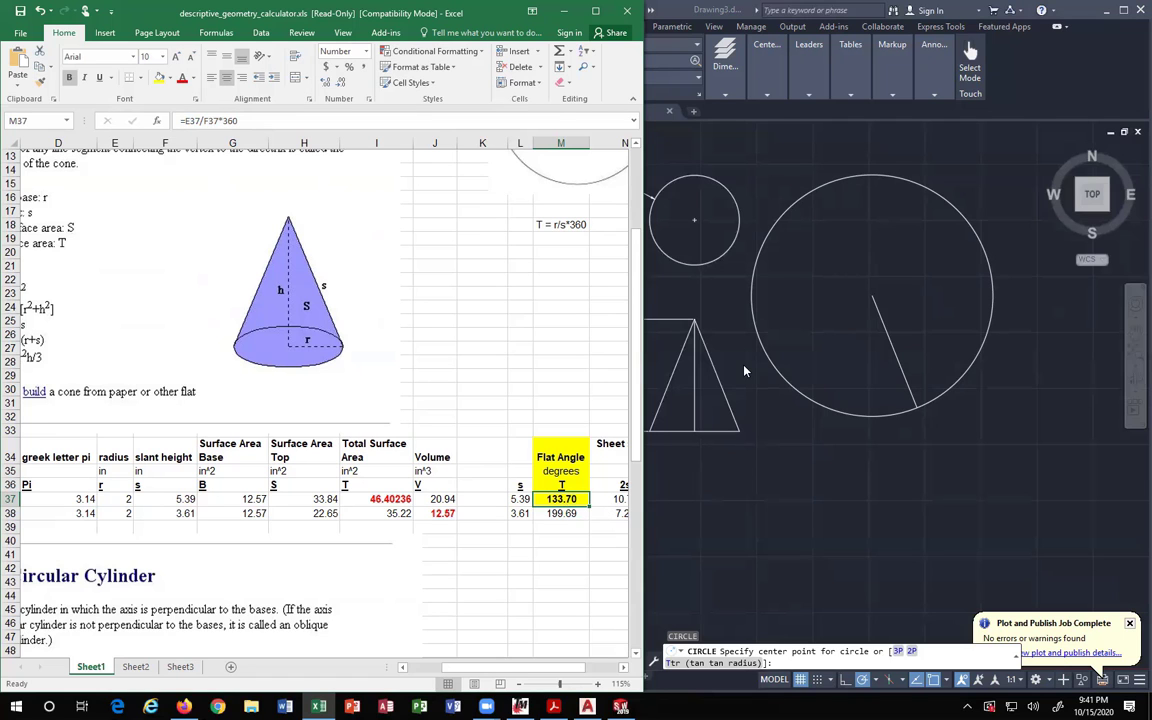
Switch to AutoCAD, maximize its window and leave the active circle command with nothing selected.
left_click(1124, 10)
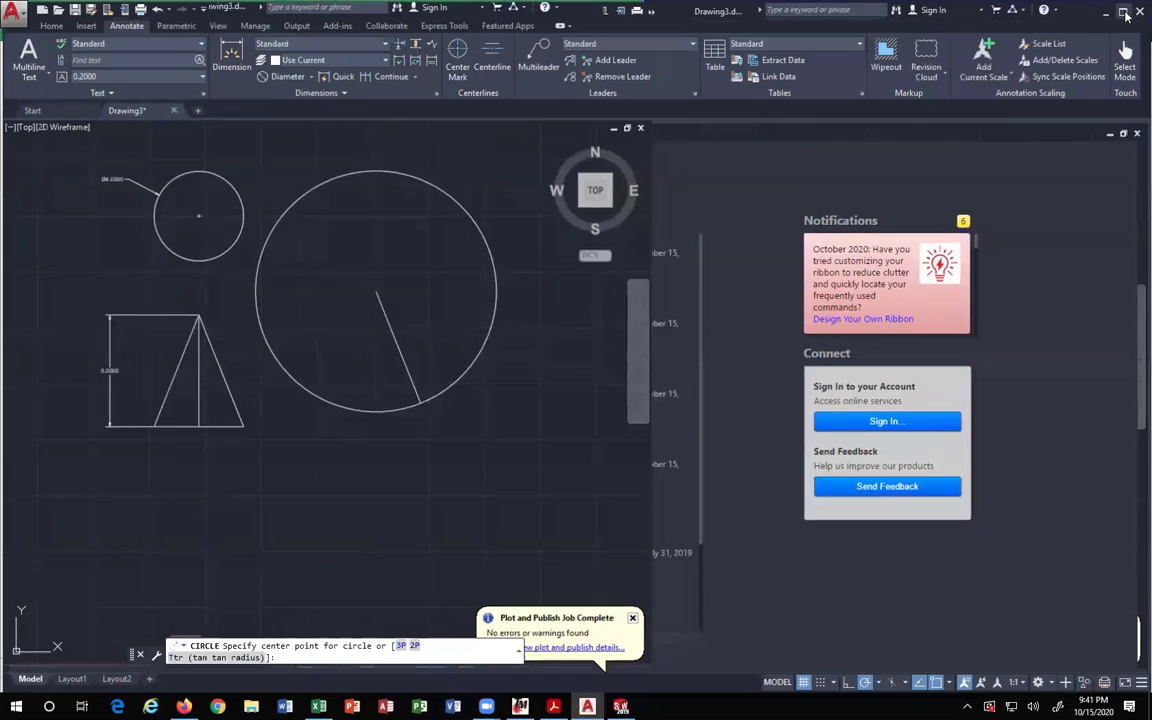
key("Escape")
scroll(658, 265, "up", 1)
scroll(707, 270, "down", 2)
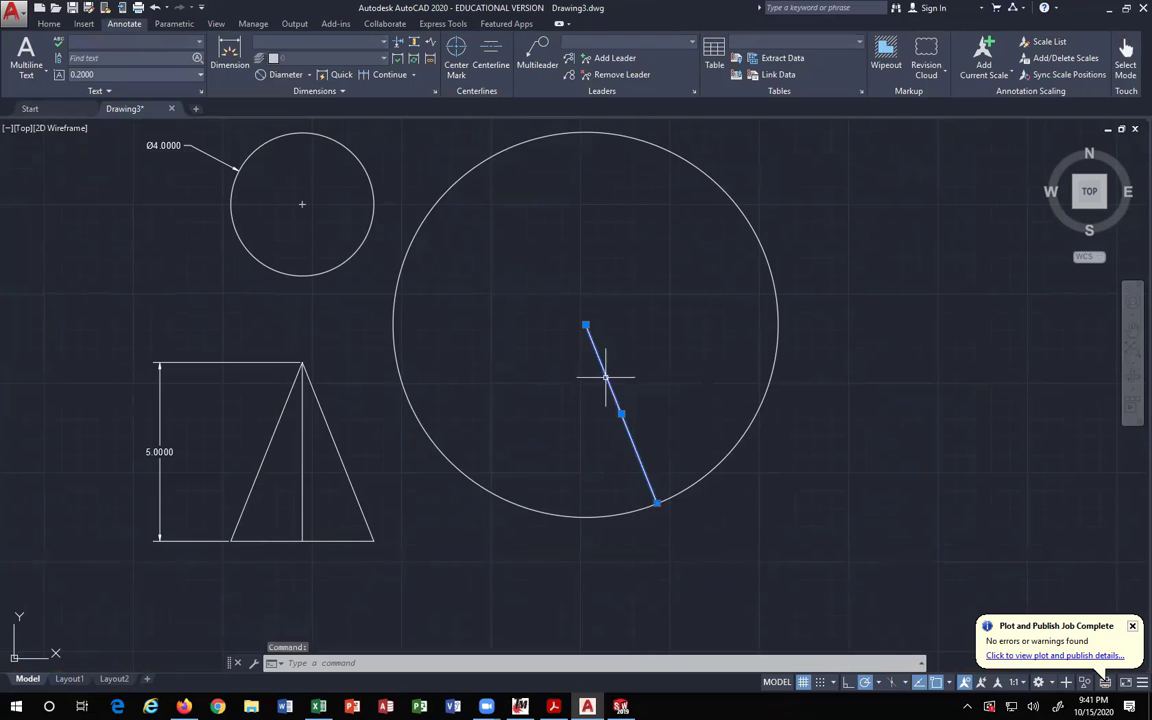
key("Escape")
key("Escape")
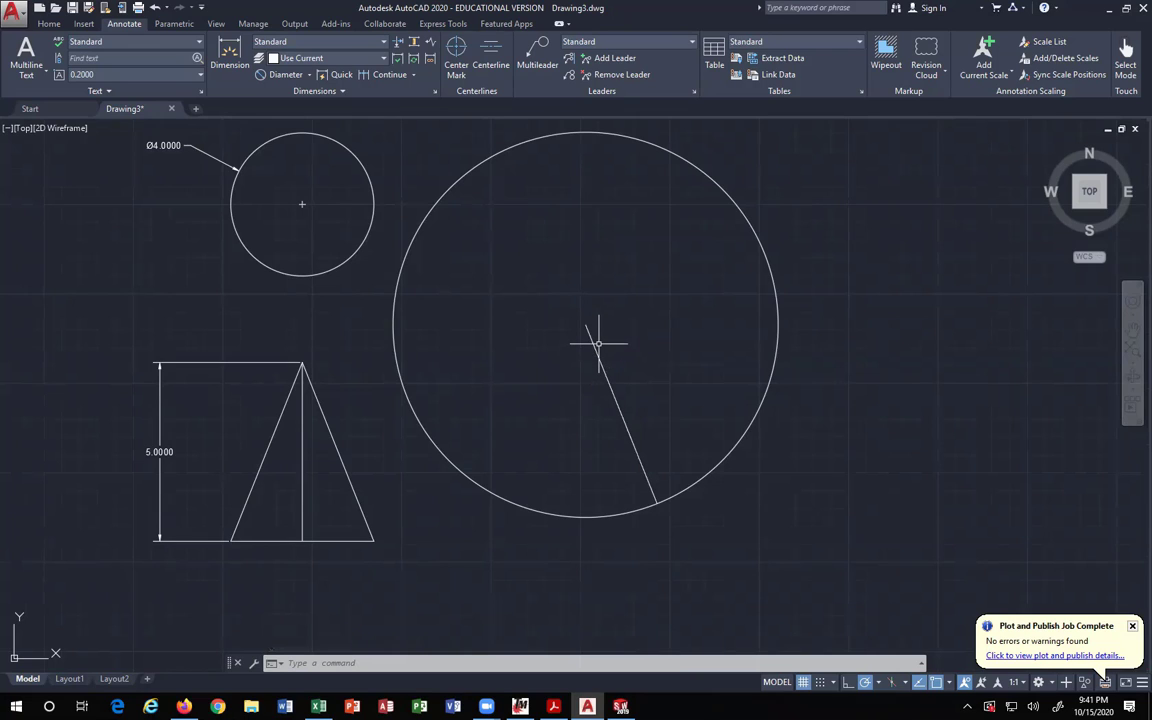
type("rotate")
key("Return")
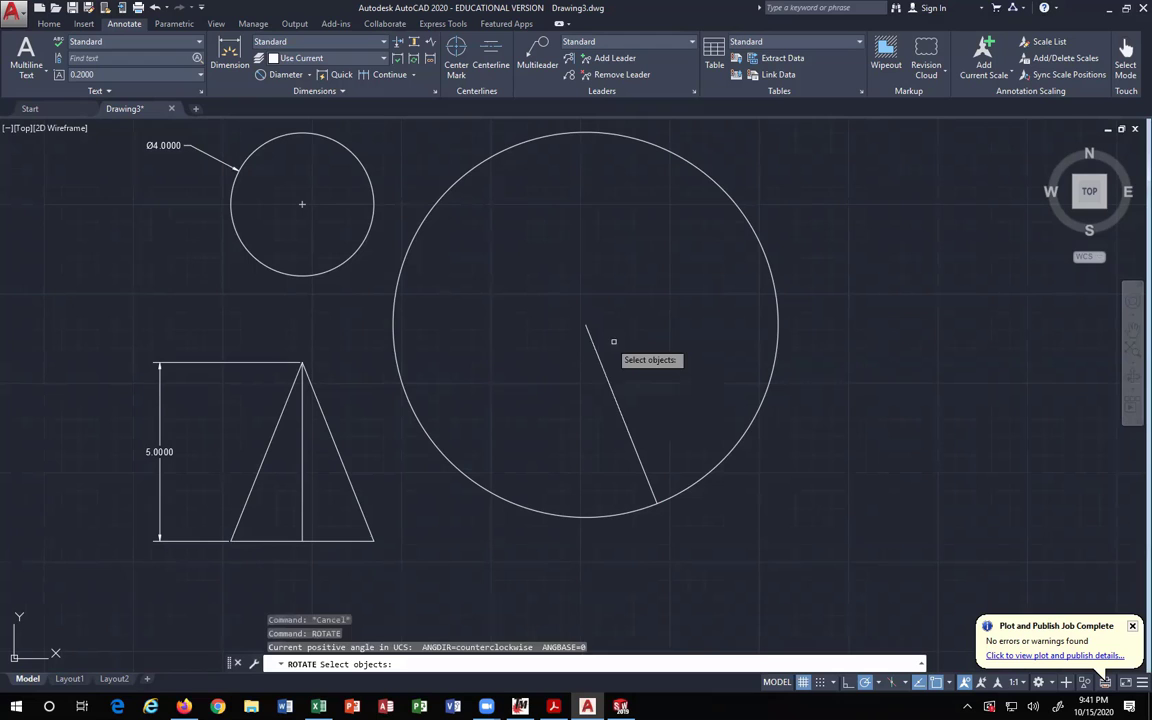
left_click(596, 352)
key("Return")
left_click(589, 322)
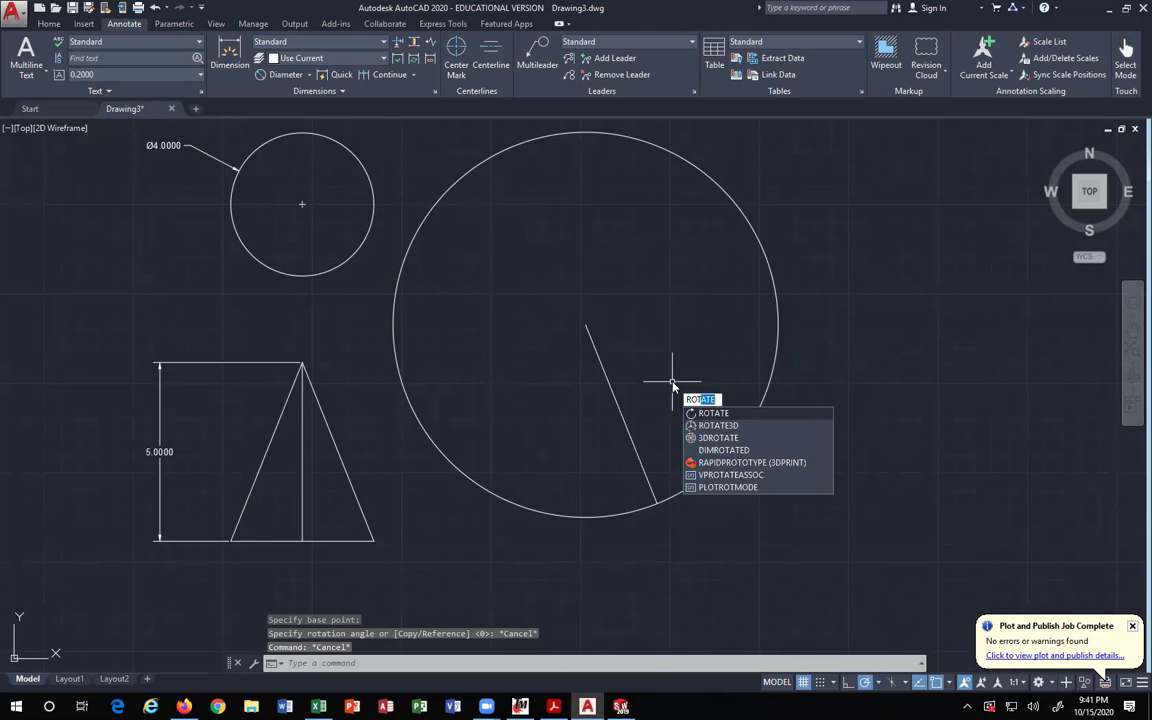
Rotate the copied slant line about the circle's centre by reference, using the line itself as reference angle, so it points straight down.
type("t")
key("Return")
left_click(598, 356)
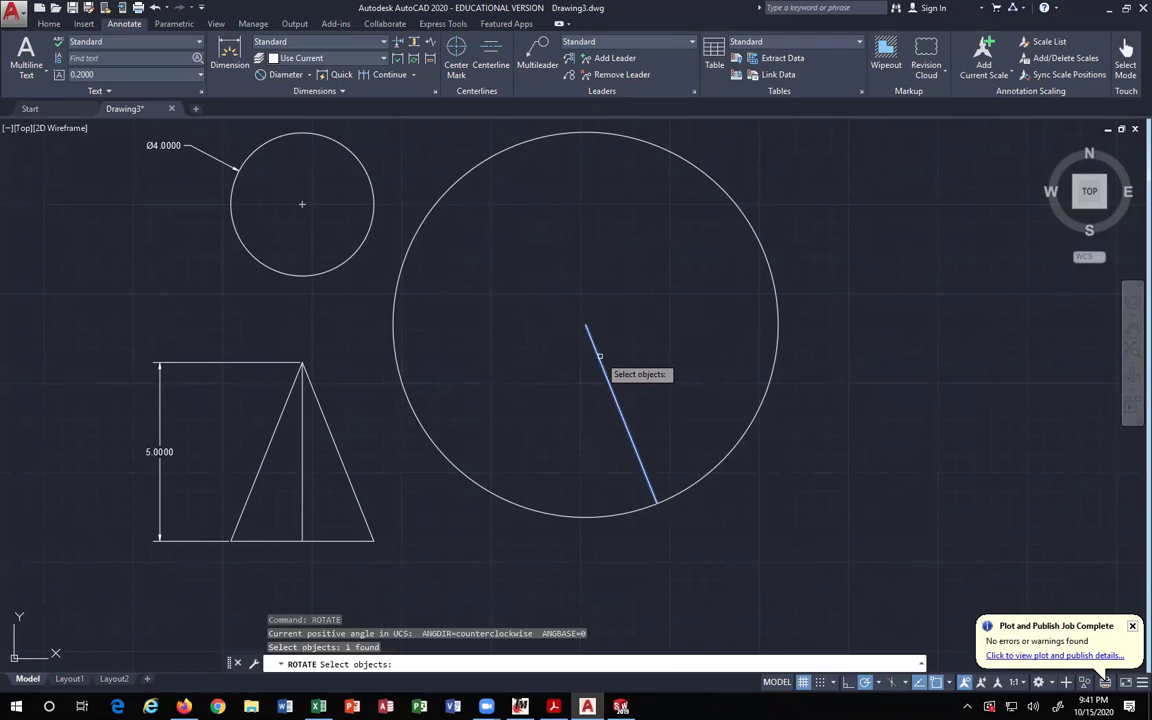
key("Return")
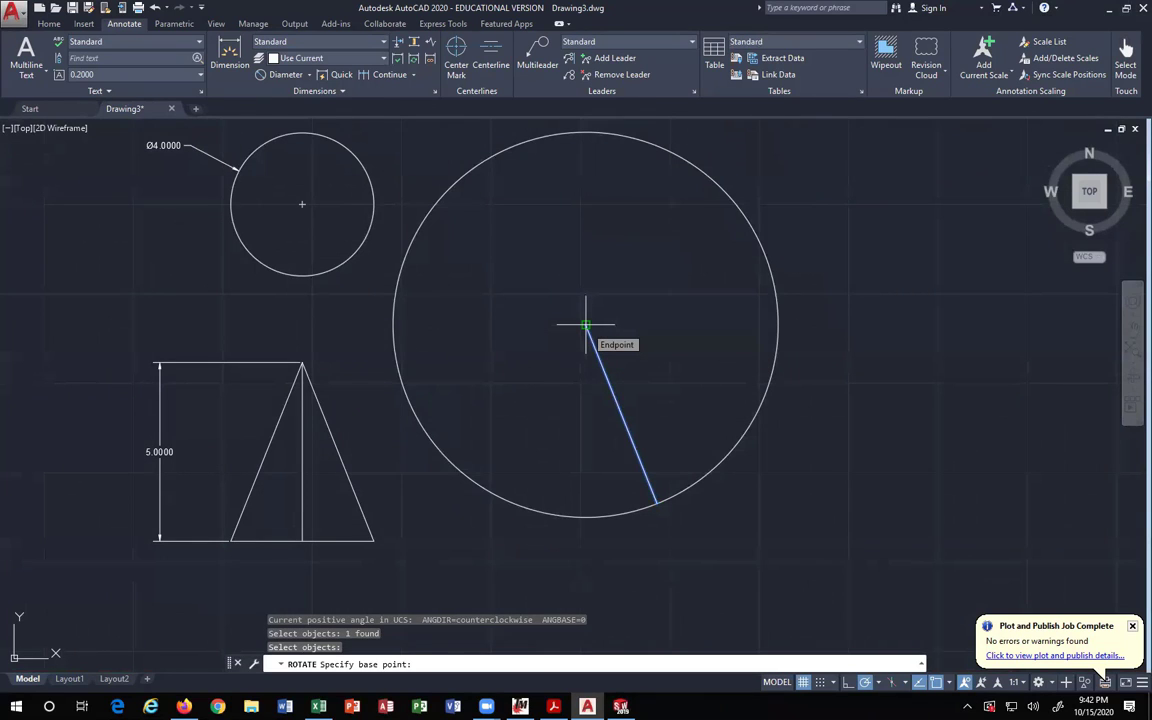
left_click(586, 325)
right_click(586, 327)
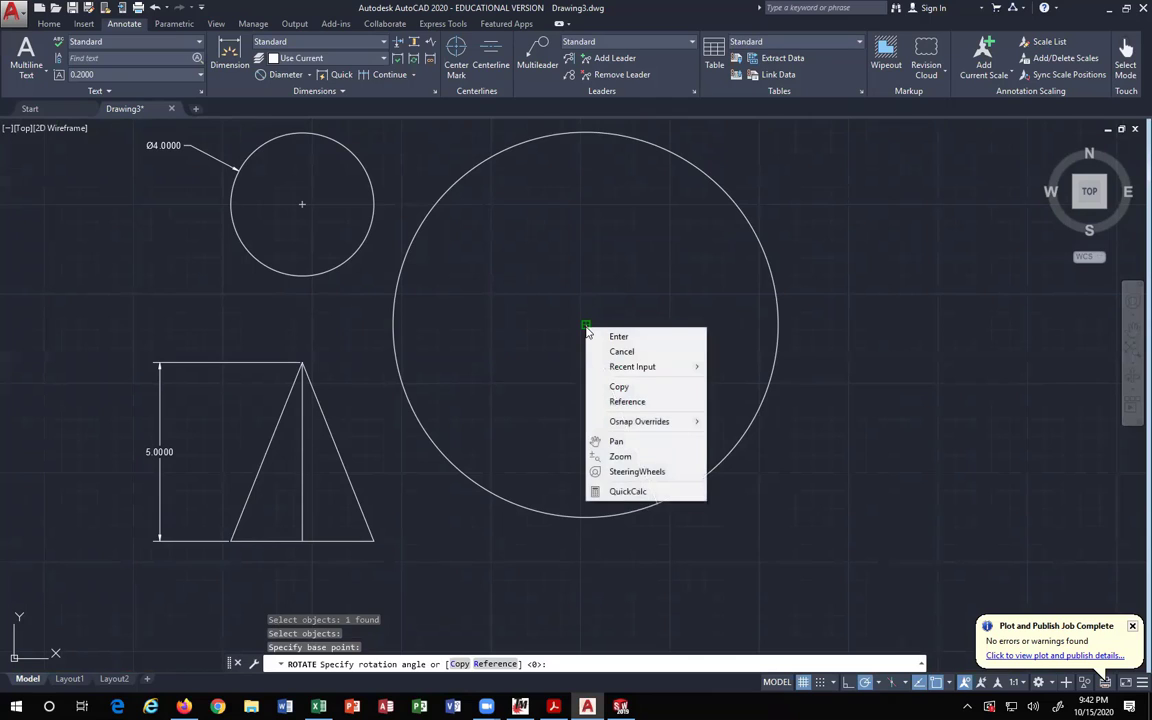
left_click(621, 403)
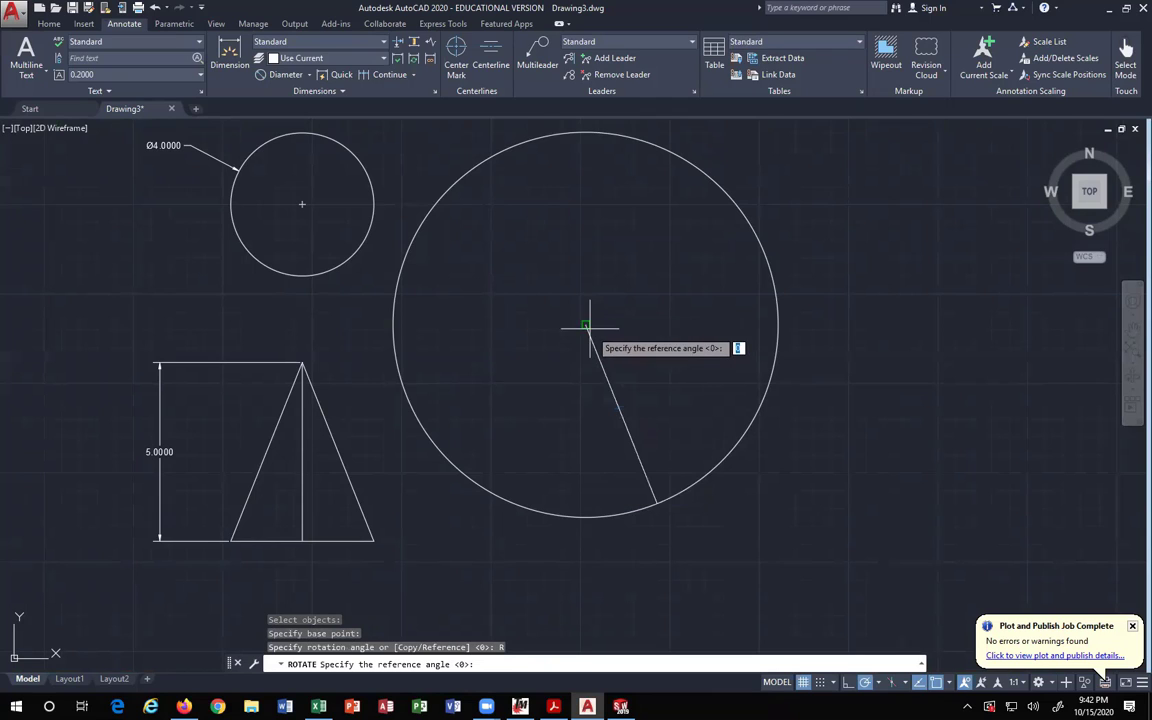
left_click(586, 325)
left_click(656, 500)
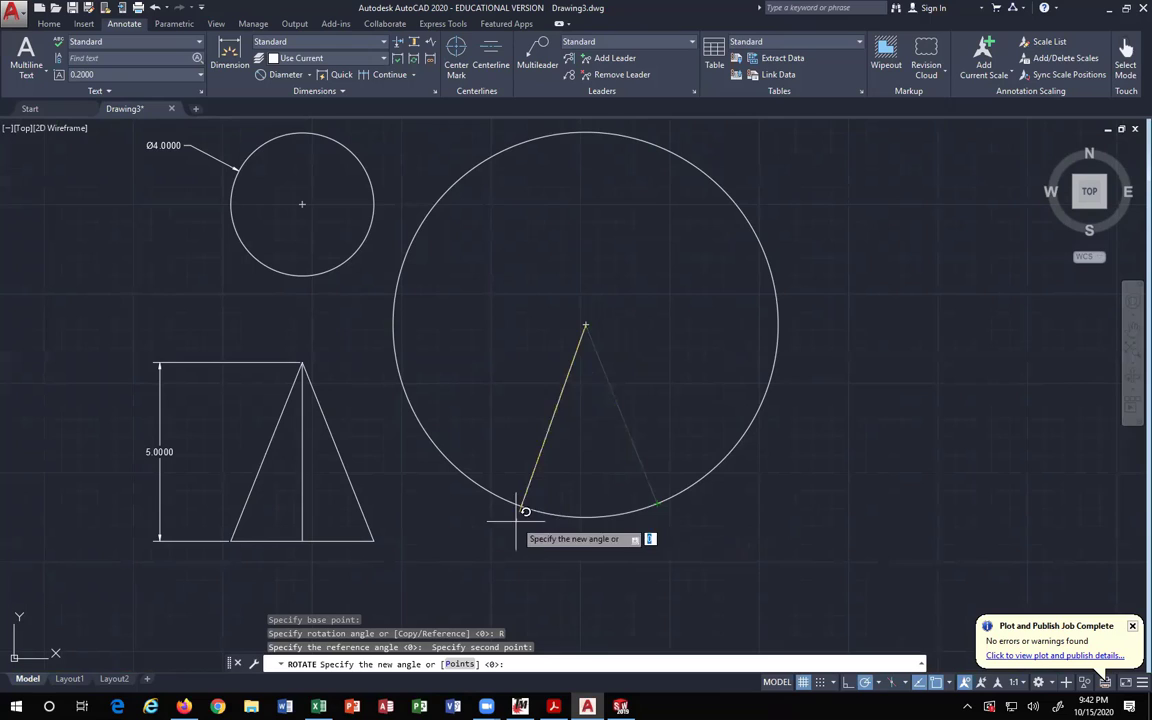
left_click(586, 529)
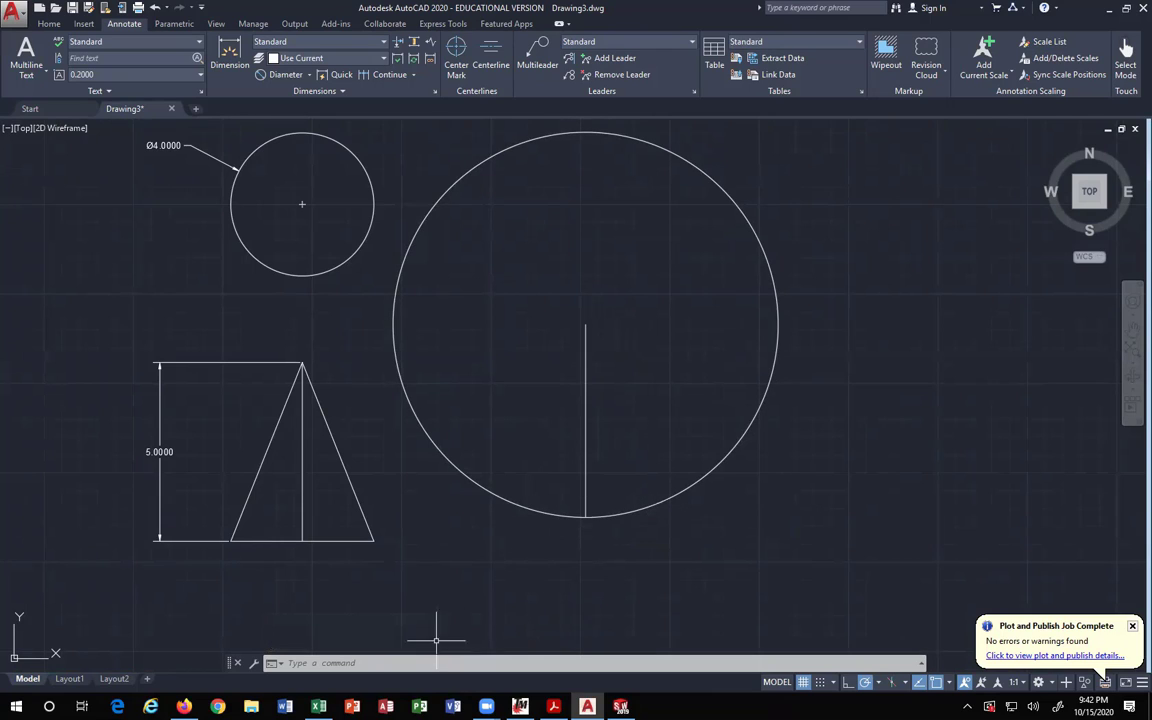
Check the p1 flat angle in Excel and, back in AutoCAD, rotate the vertical line 133.7 degrees about the large circle's centre.
left_click(318, 706)
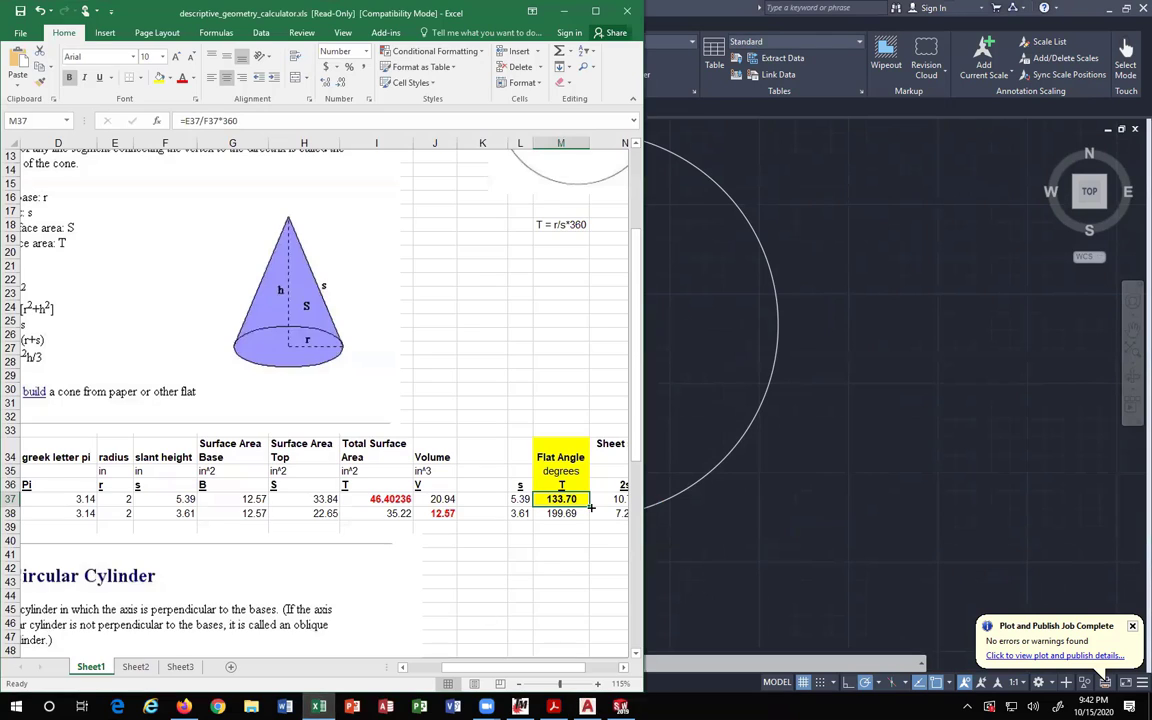
left_click(786, 529)
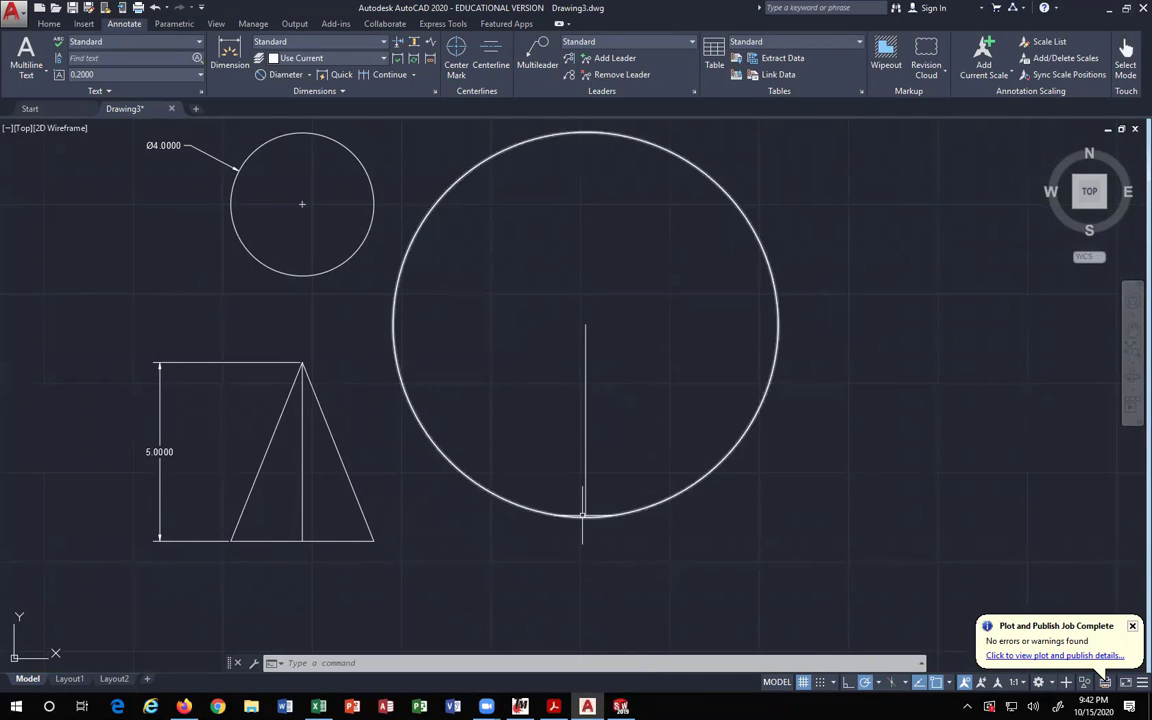
key("Return")
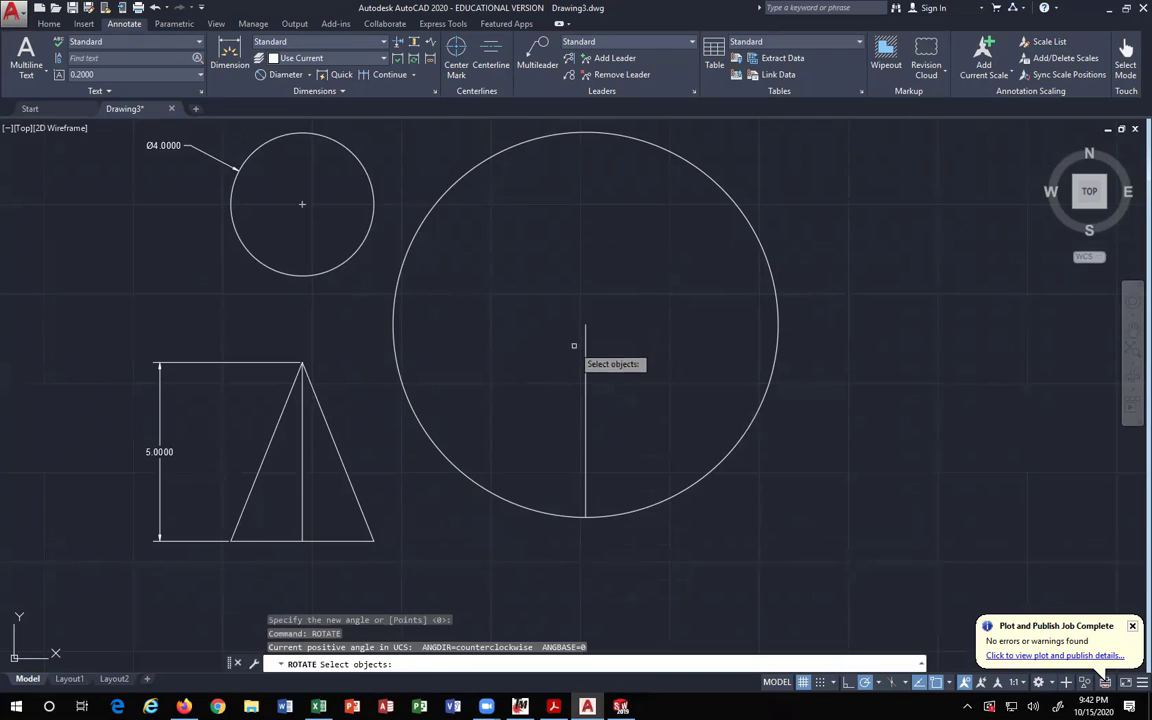
left_click(586, 341)
key("Return")
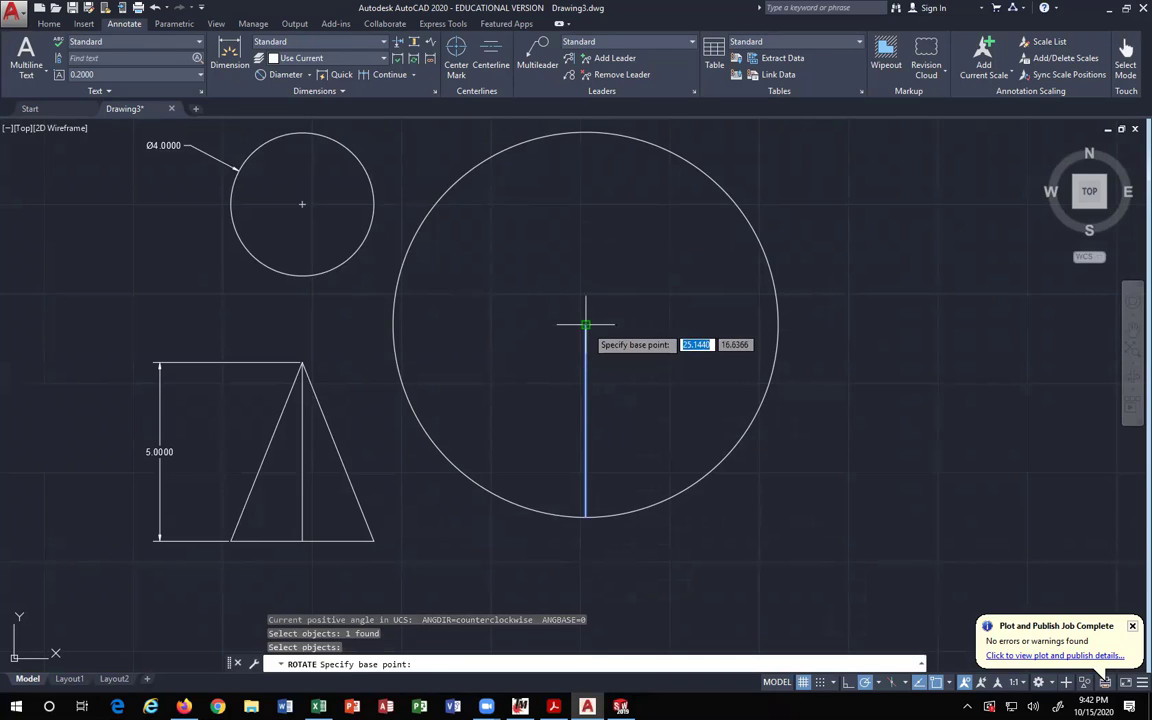
left_click(586, 324)
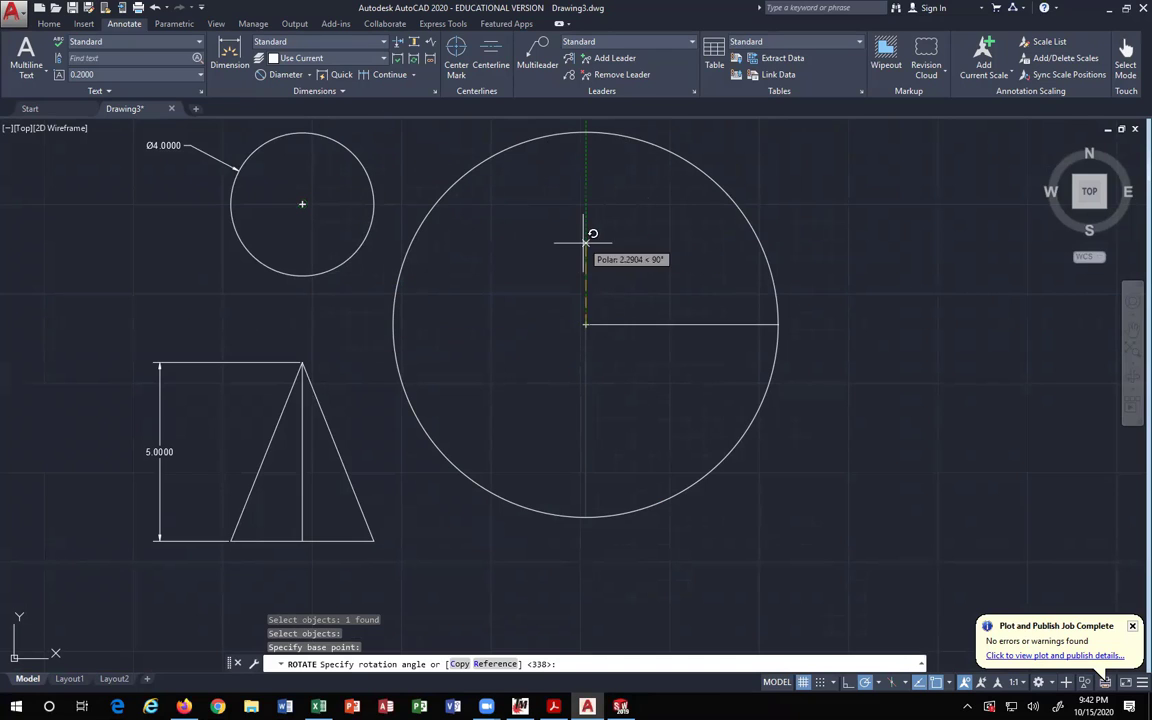
type("133.7")
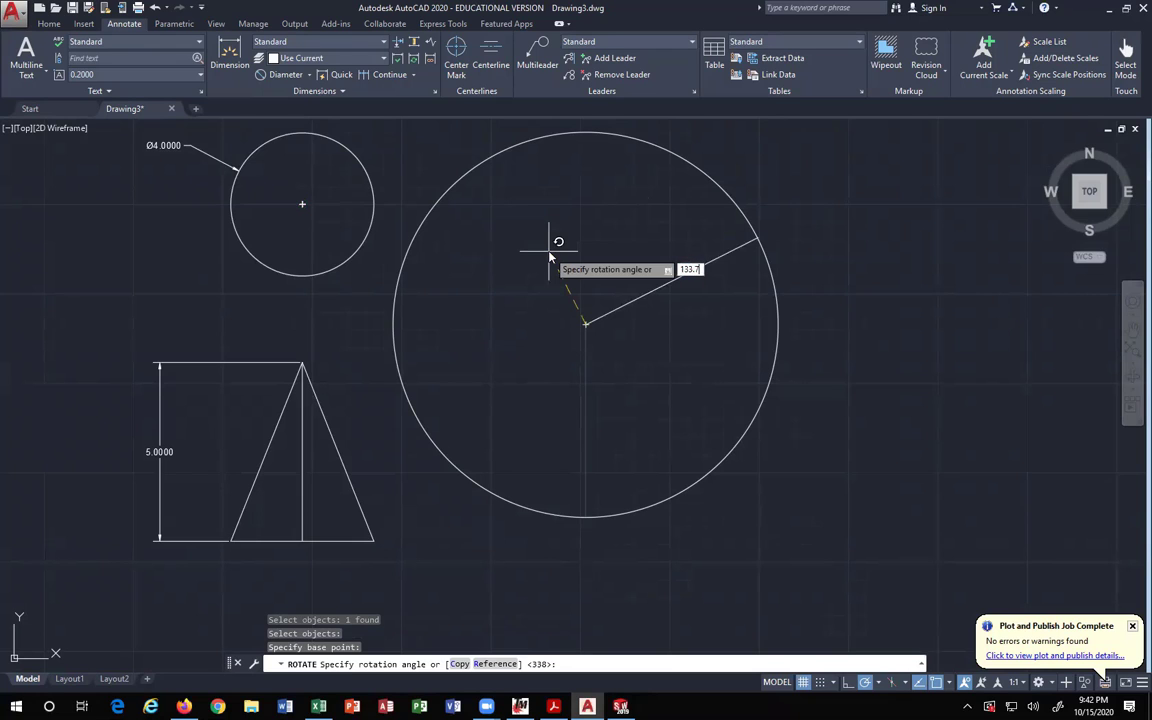
key("Return")
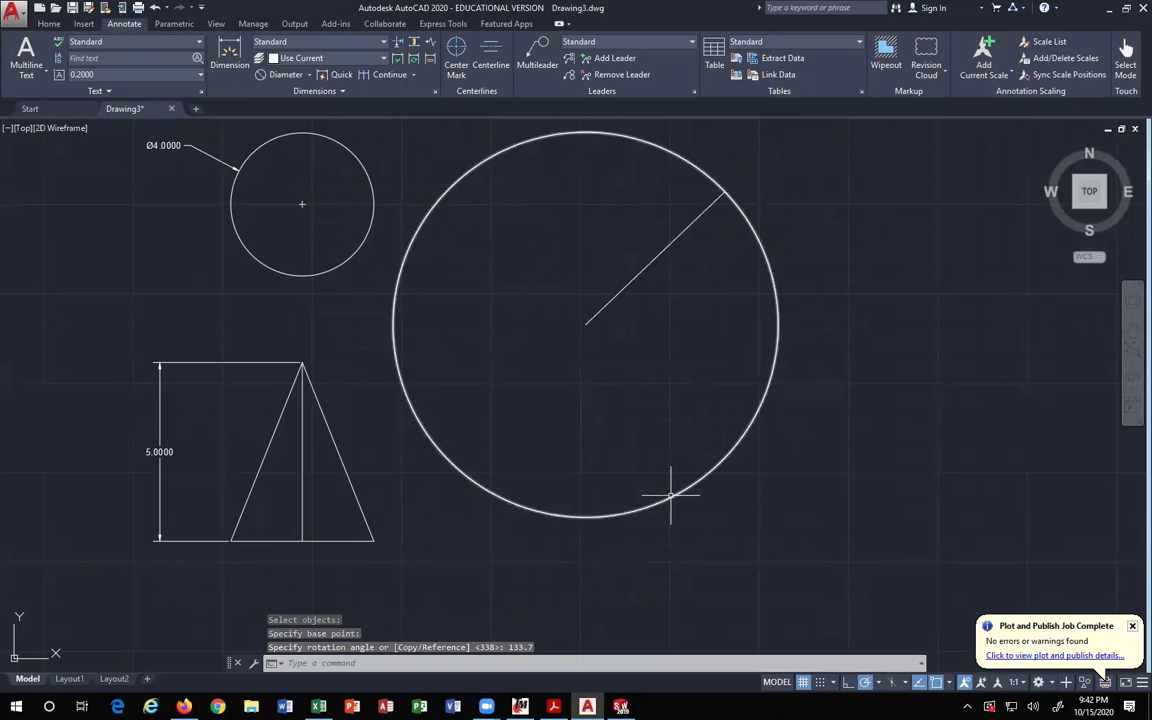
Draw a vertical line from the large circle's centre down to its lowest point.
type("l")
key("Return")
left_click(585, 323)
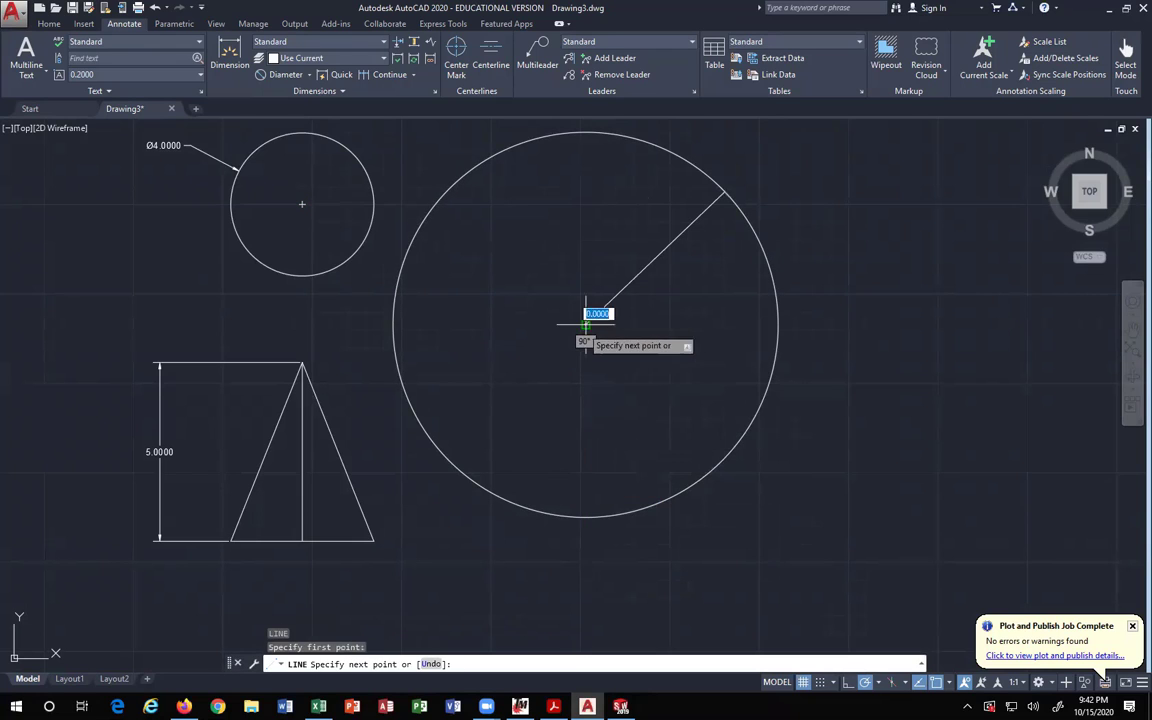
left_click(585, 517)
key("Return")
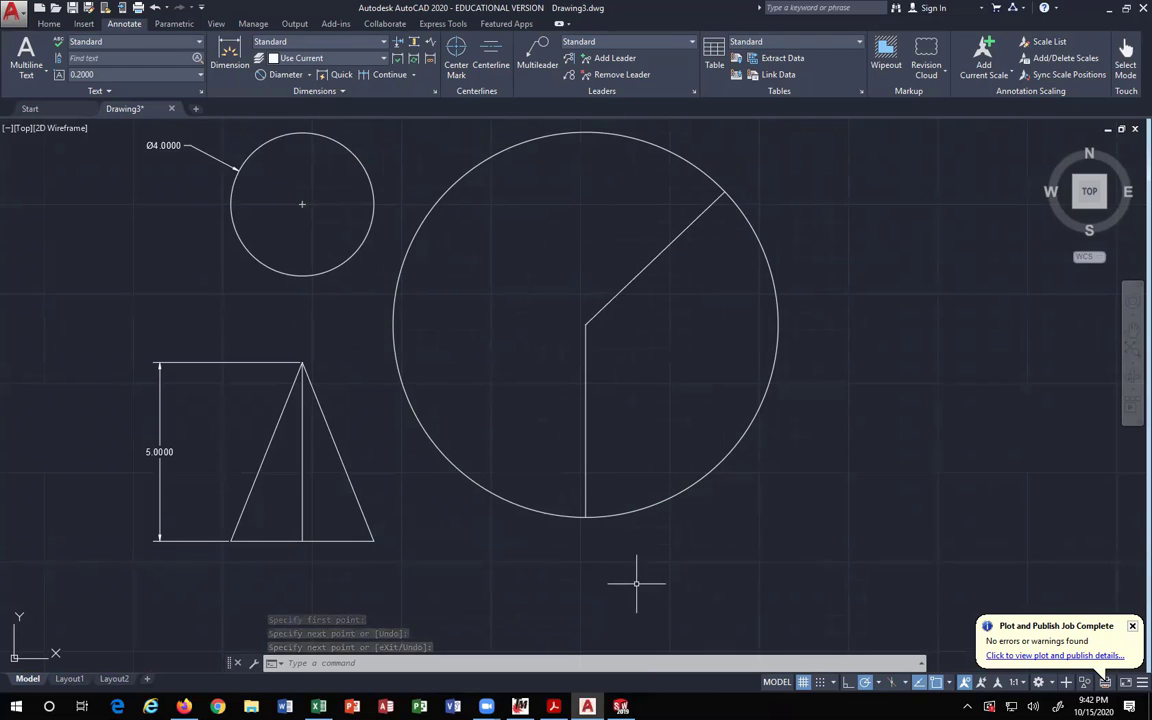
Trim away the large circle's left arc between the two radius lines, leaving the 133.7-degree sector on the right.
type("TRIM")
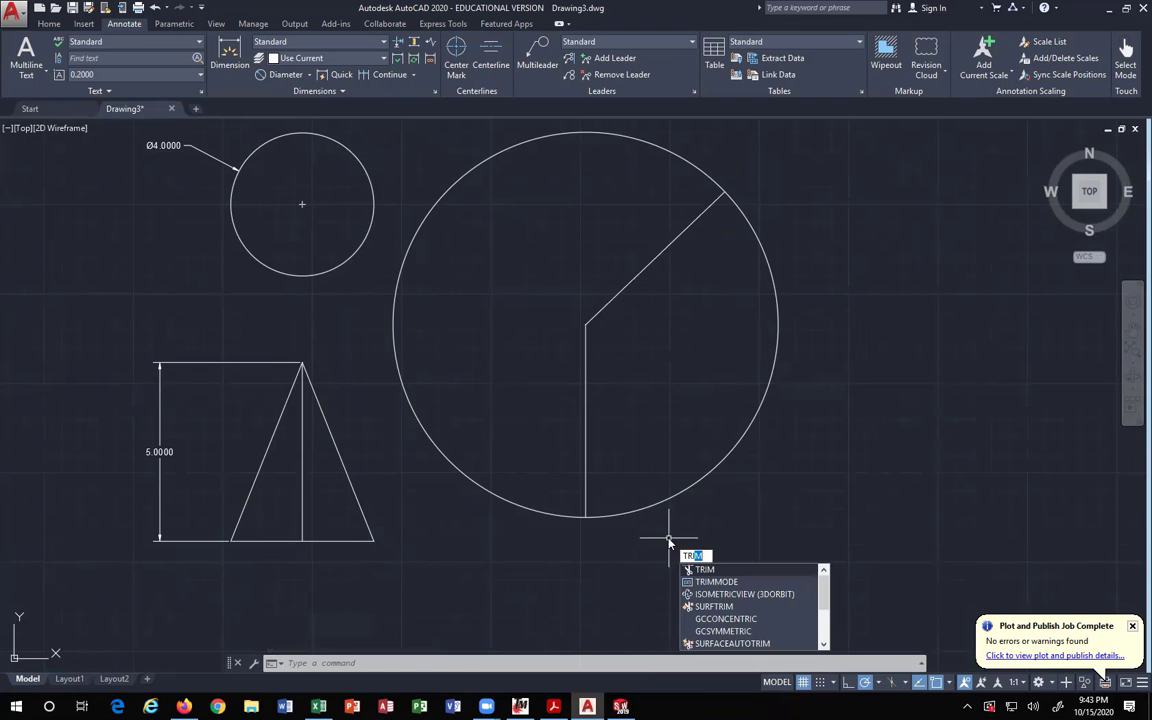
key("Return")
left_click(617, 292)
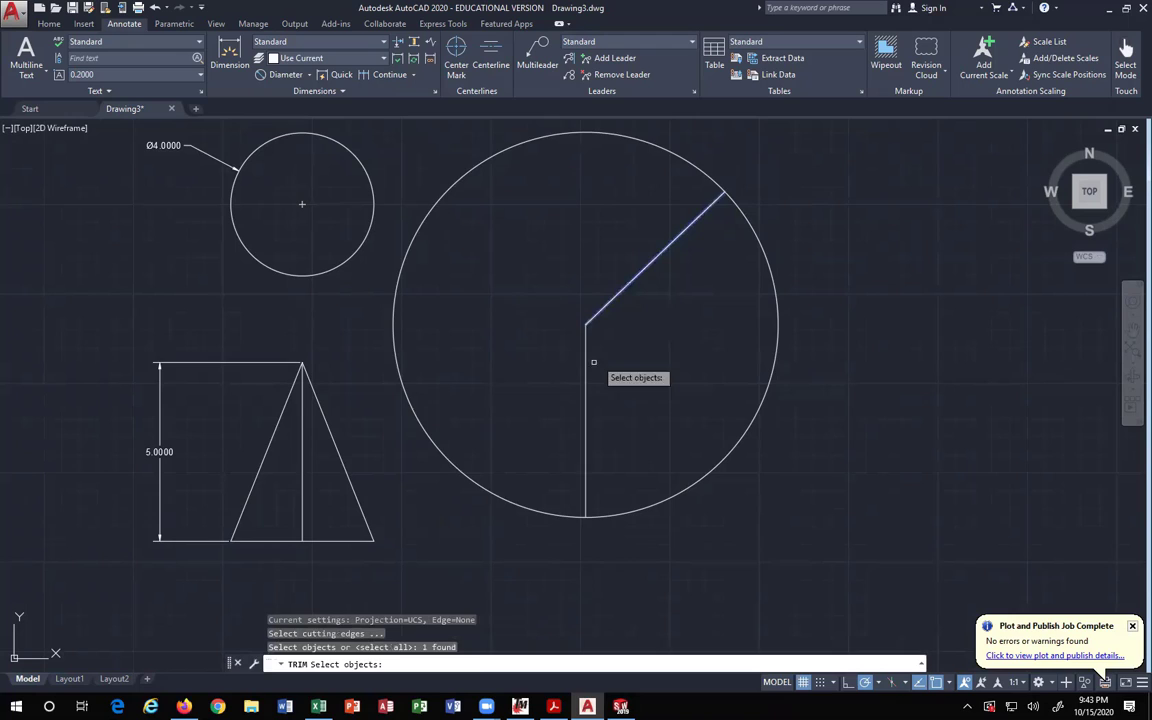
key("Return")
left_click(487, 161)
key("Escape")
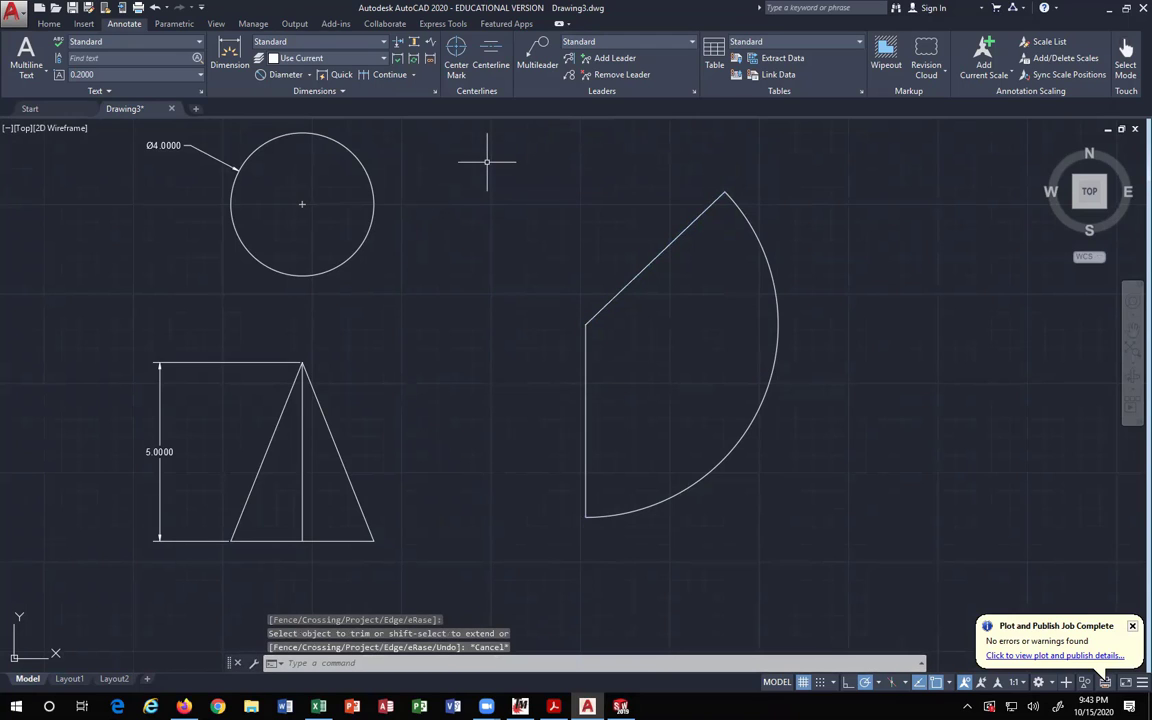